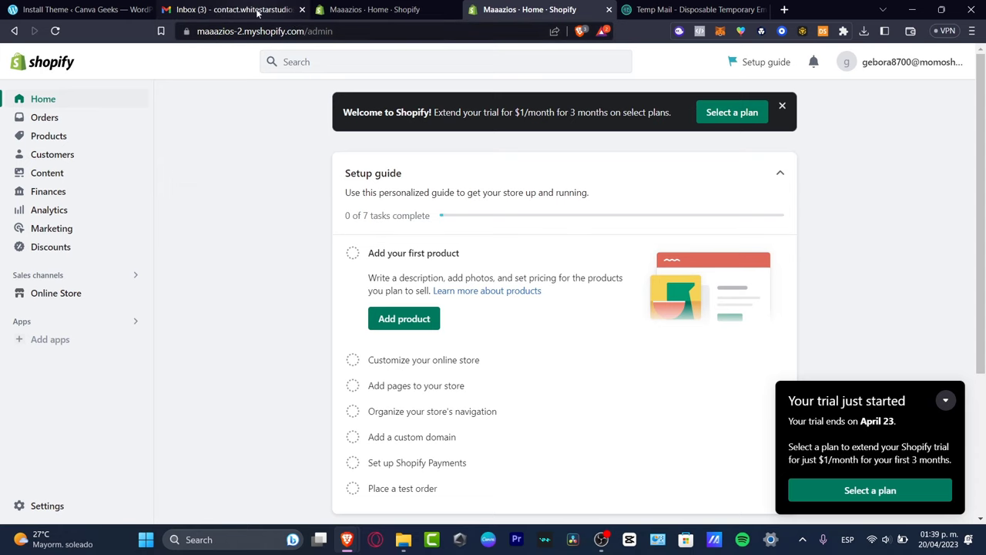
# Step: Open business.facebook.com (Meta Business Suite) in a new browser tab
pyautogui.click(783, 9)
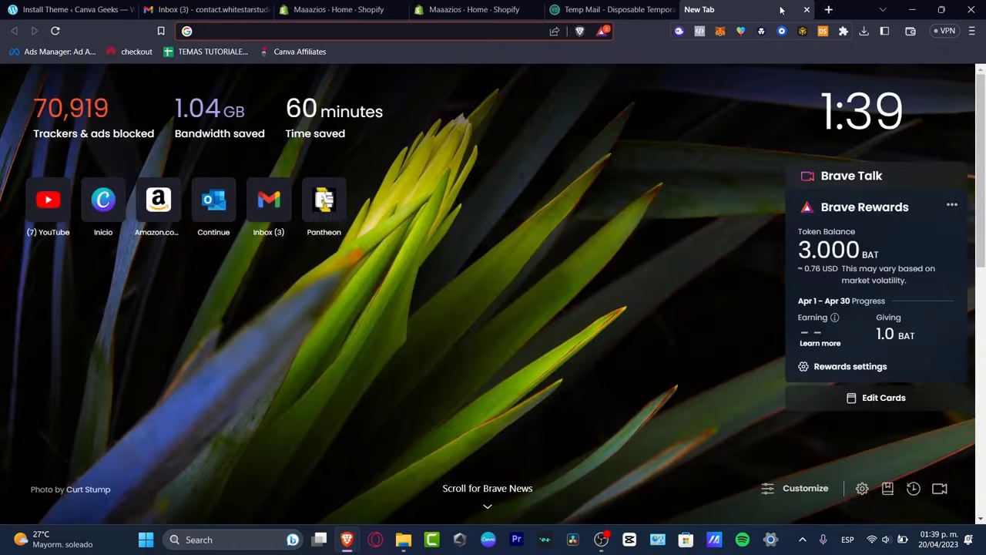
pyautogui.write('businme')
pyautogui.press('BackSpace')
pyautogui.press('BackSpace')
pyautogui.write('e')
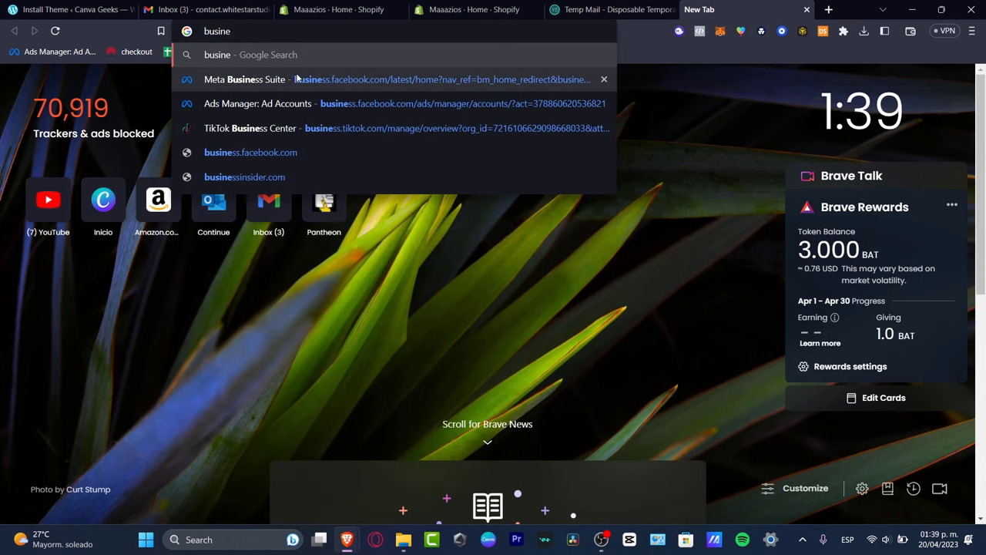
pyautogui.click(336, 79)
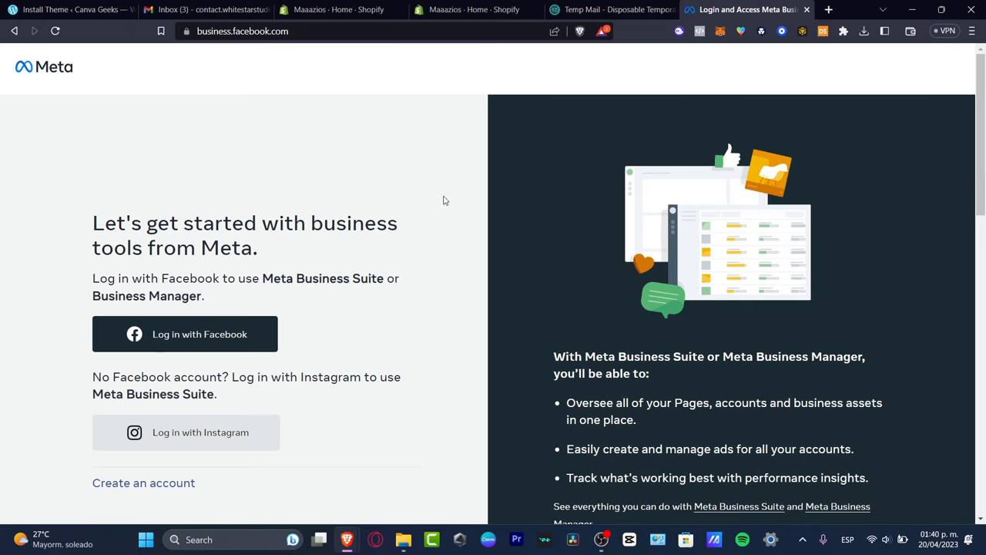
pyautogui.scroll(-3, 313, 366)
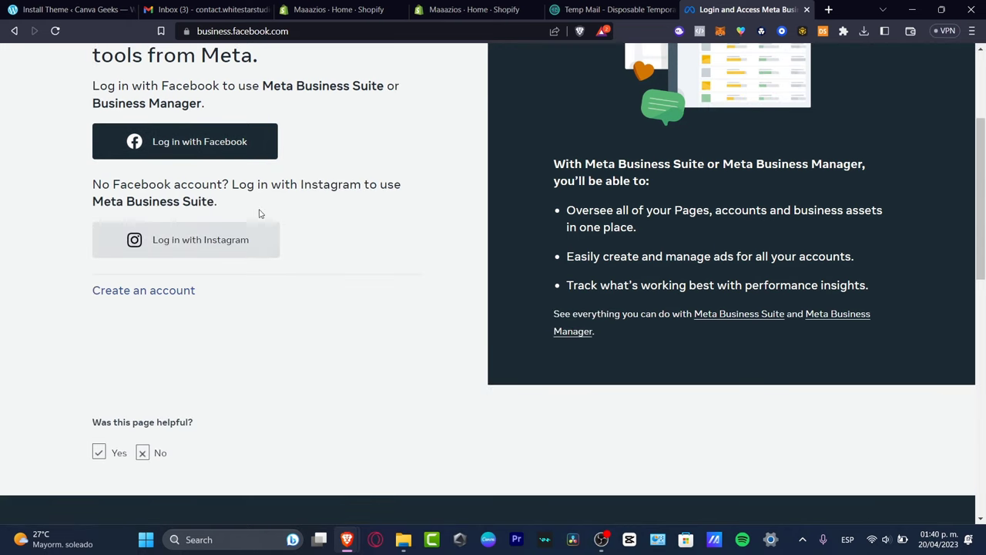
# Step: Log in with the saved Facebook account, then return to the Shopify admin tab
pyautogui.click(217, 146)
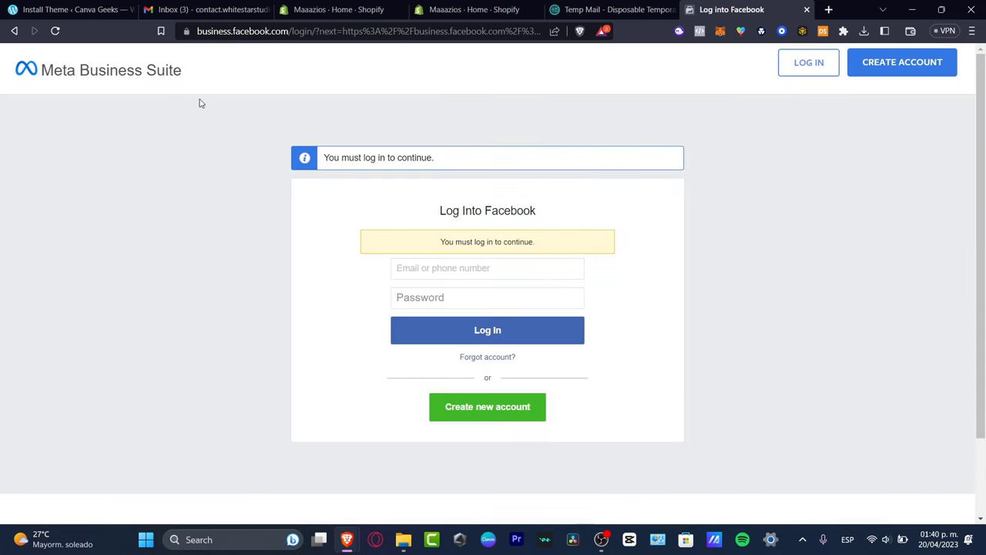
pyautogui.click(483, 272)
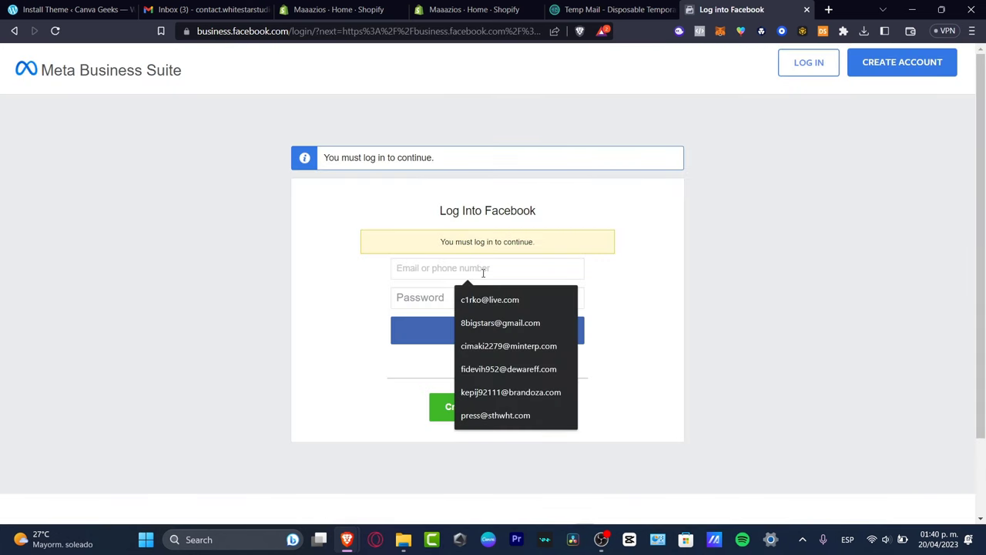
pyautogui.click(526, 312)
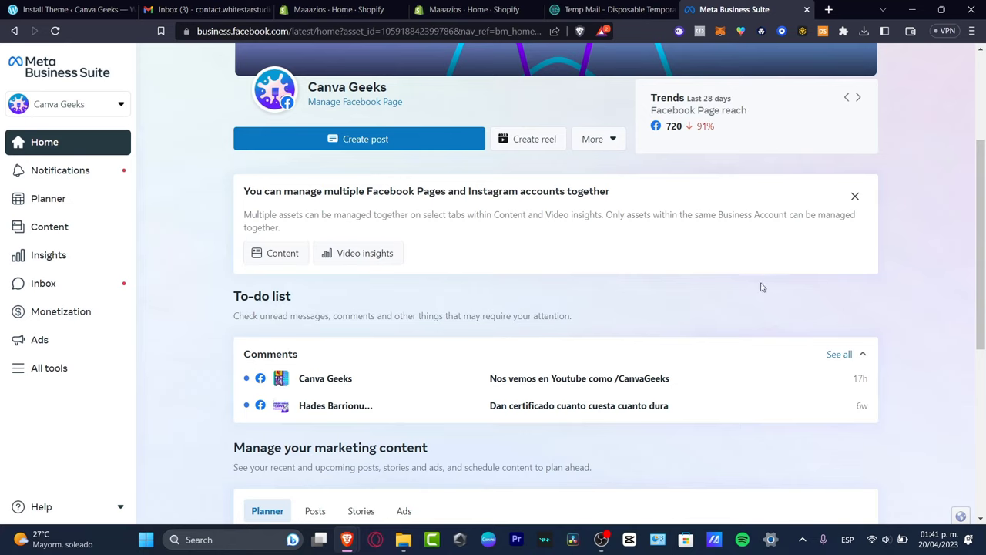
pyautogui.click(476, 7)
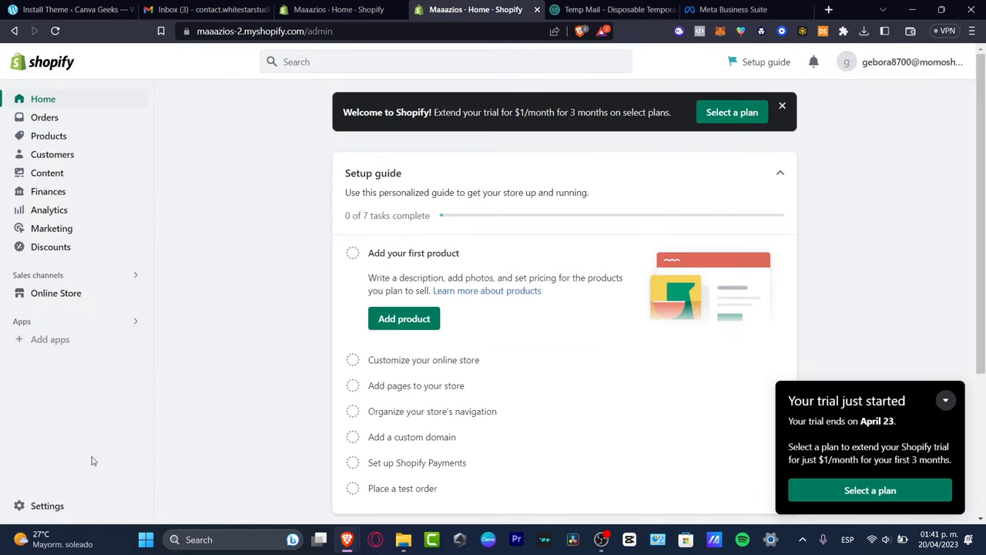
# Step: Open the full Shopify App Store from the Add apps suggestions
pyautogui.click(46, 339)
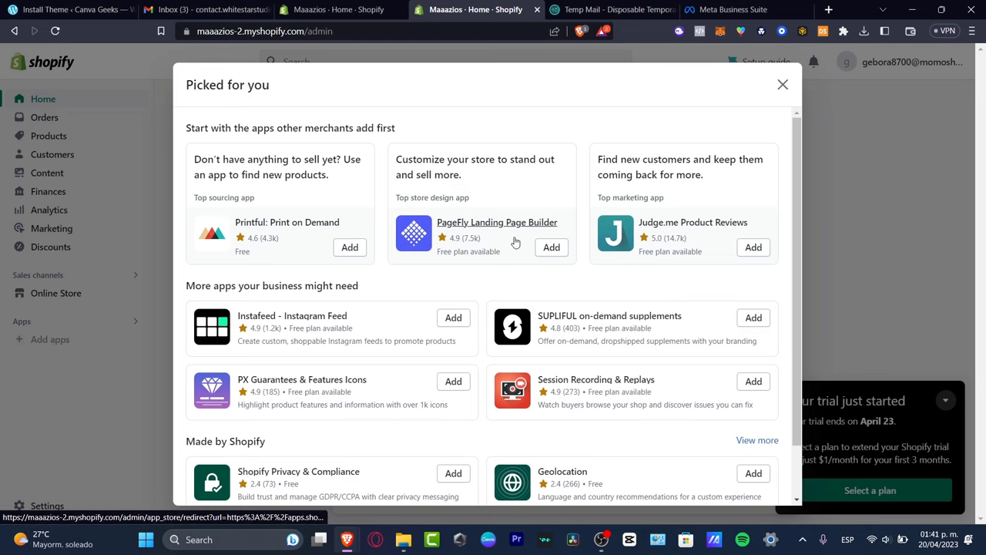
pyautogui.scroll(-1, 516, 247)
pyautogui.scroll(-1, 517, 248)
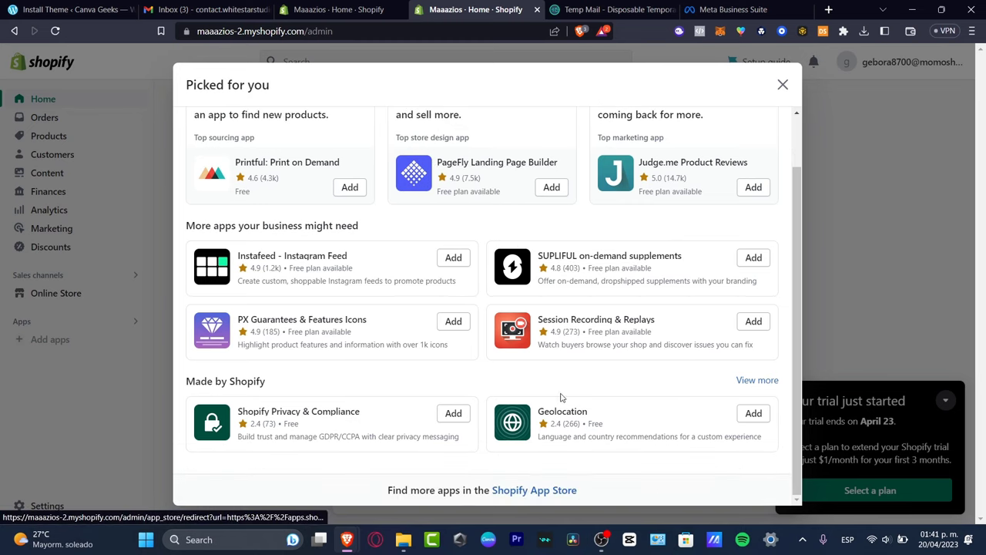
pyautogui.click(566, 487)
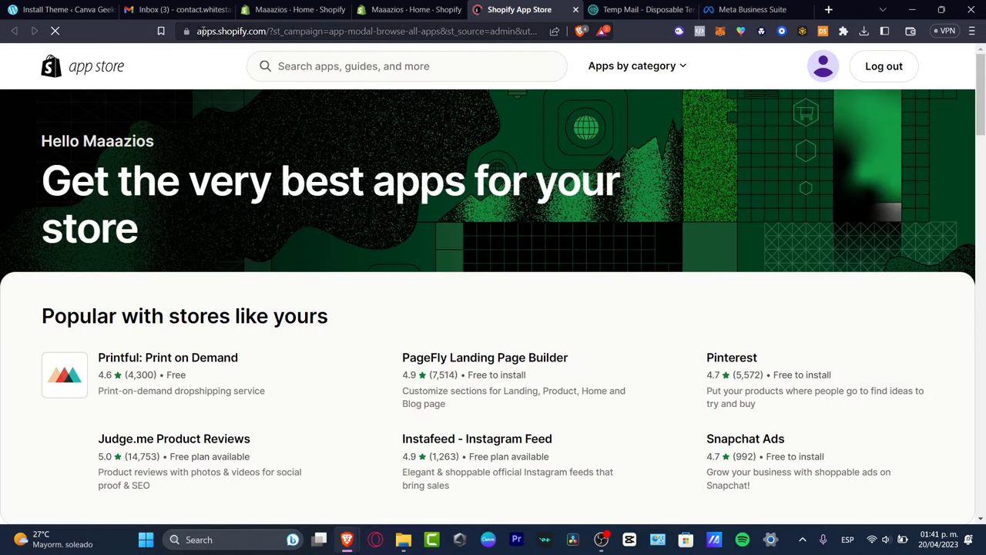
# Step: Search the App Store for 'meta' and look through the results
pyautogui.moveTo(199, 31); pyautogui.dragTo(267, 43)
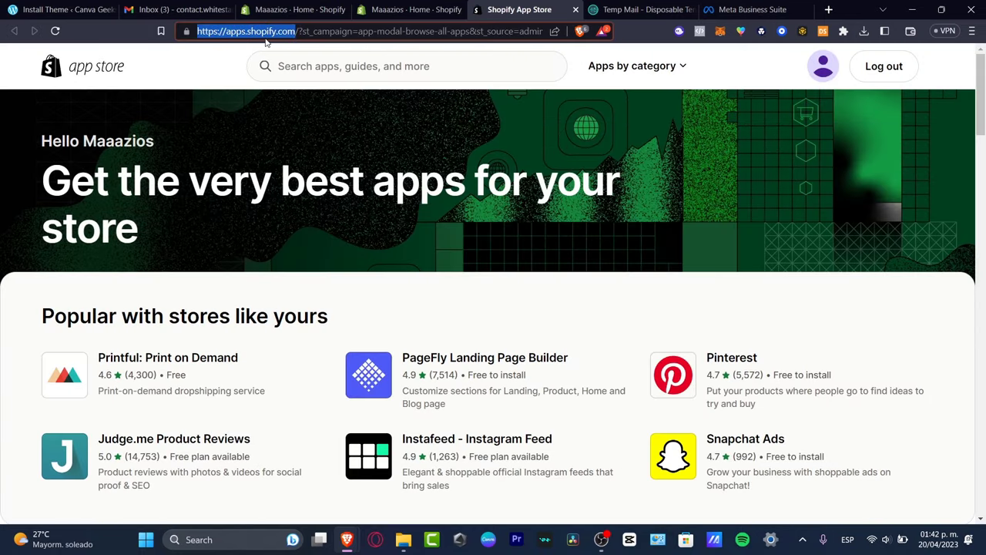
pyautogui.click(347, 66)
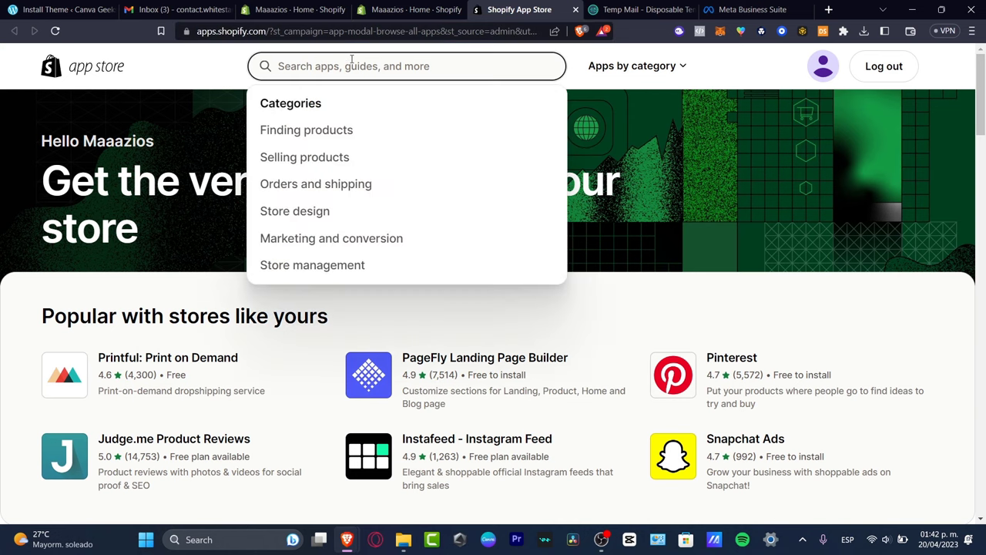
pyautogui.write('meta')
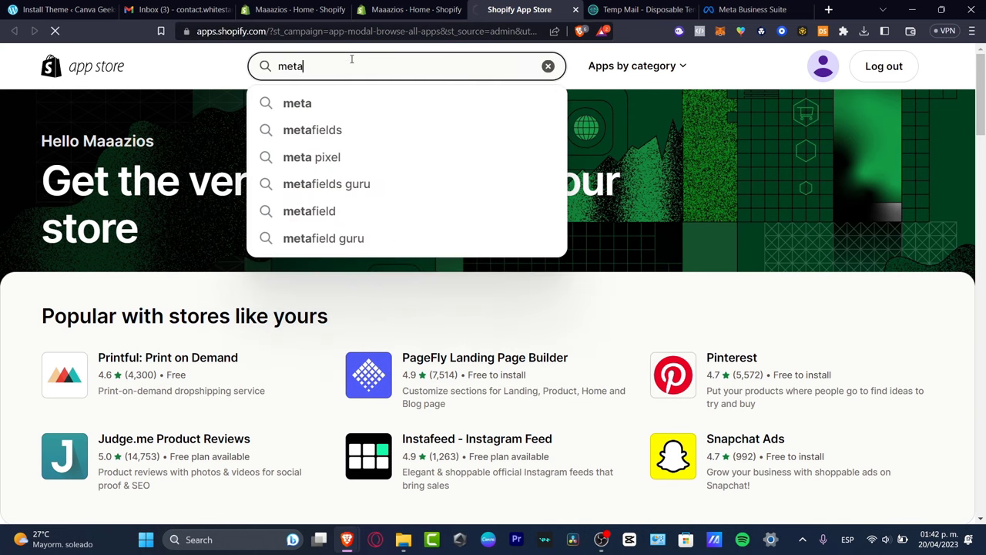
pyautogui.press('Return')
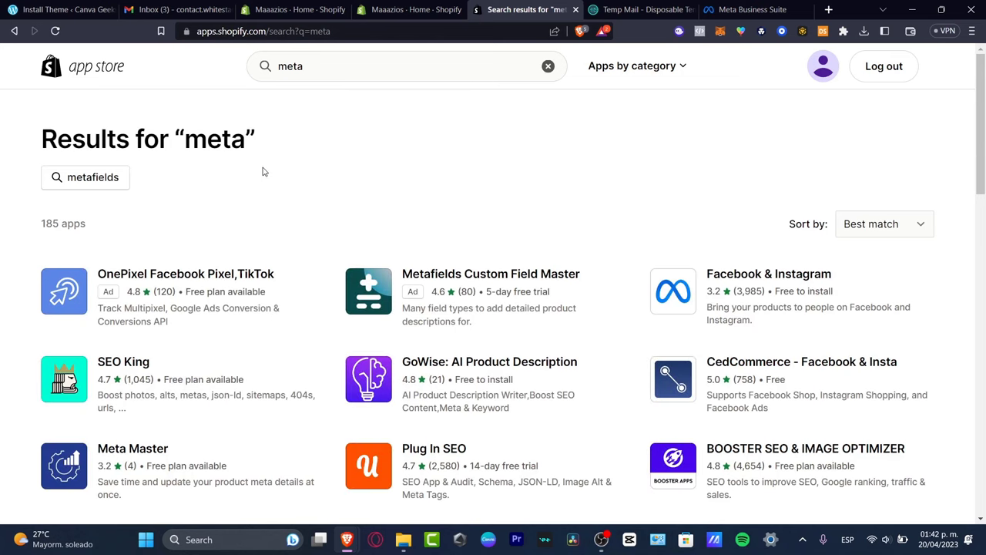
pyautogui.scroll(-10, 264, 178)
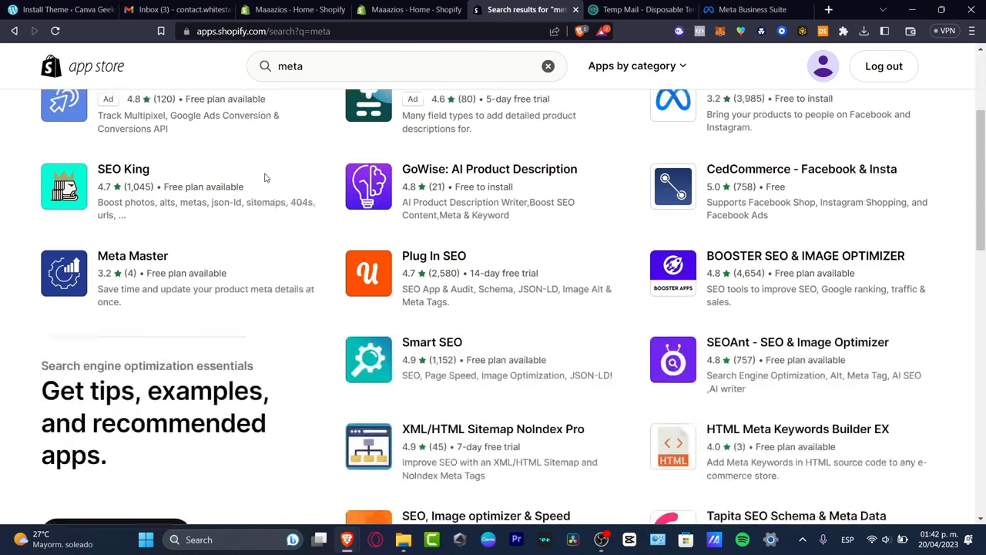
pyautogui.scroll(2, 264, 178)
pyautogui.scroll(-5, 265, 176)
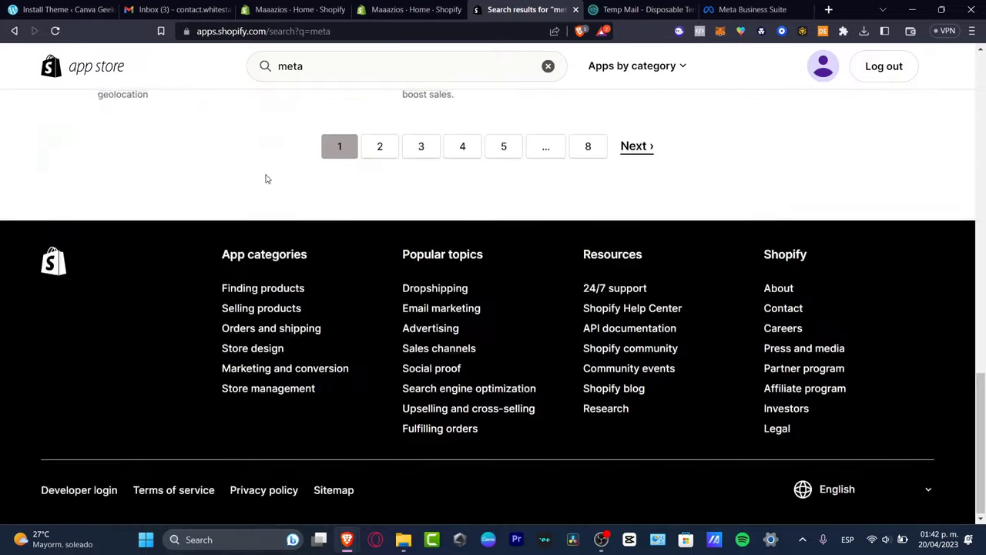
pyautogui.scroll(15, 269, 177)
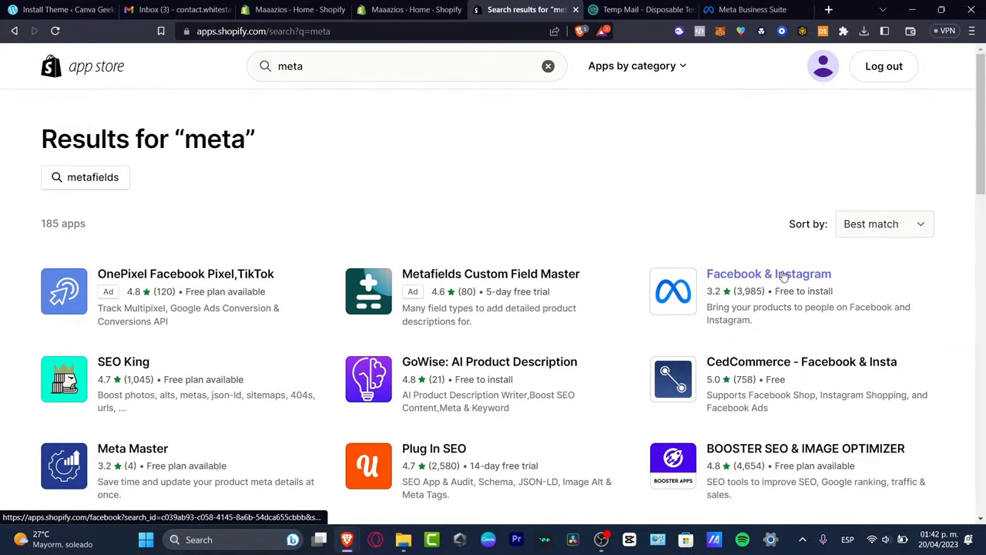
# Step: Open the Facebook & Instagram app page and review its charges and developer details
pyautogui.click(783, 273)
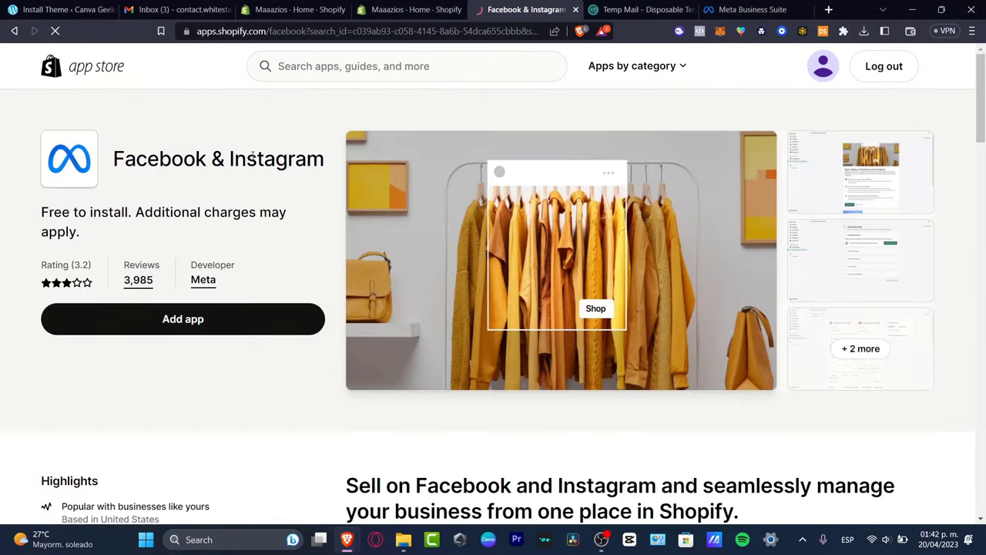
pyautogui.moveTo(70, 213); pyautogui.dragTo(249, 236)
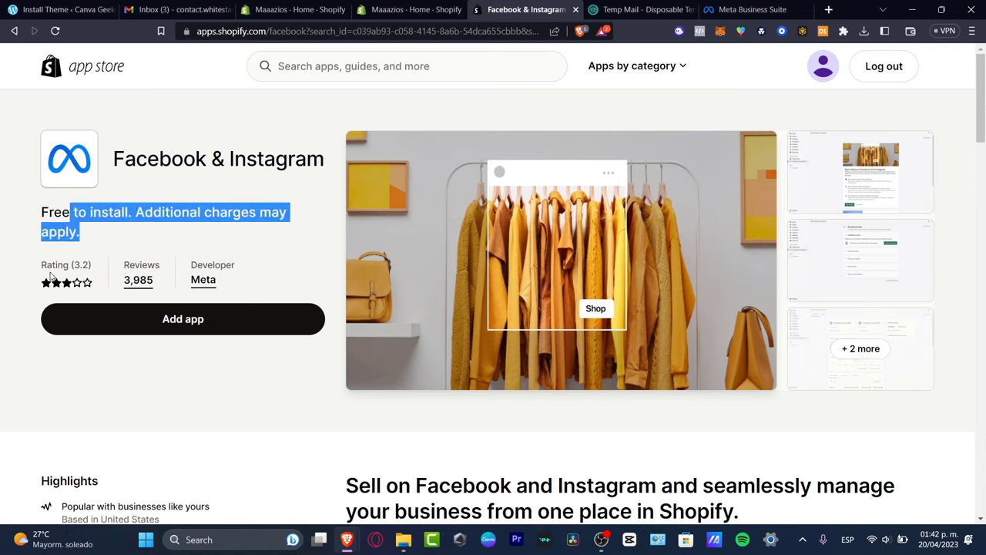
pyautogui.scroll(-10, 557, 260)
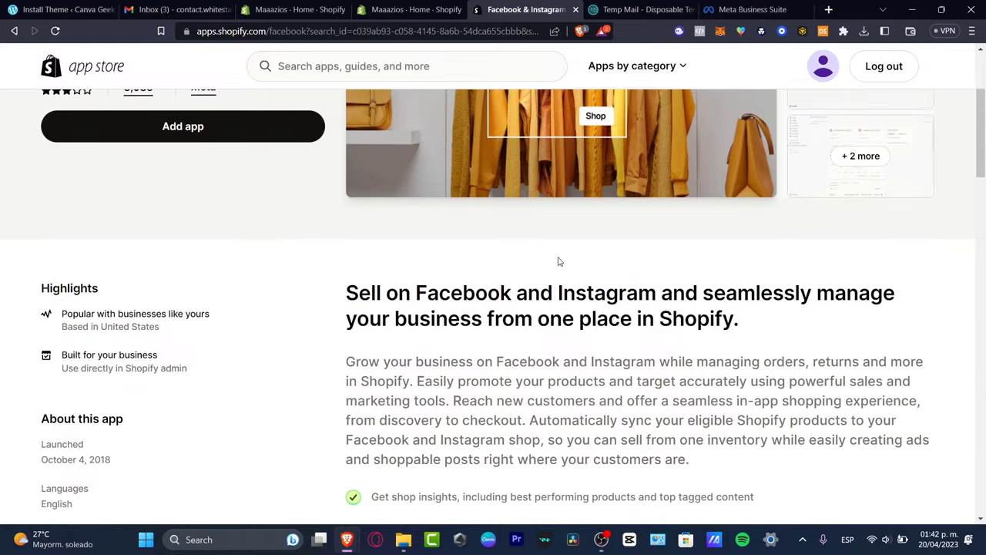
pyautogui.scroll(-7, 559, 261)
pyautogui.scroll(10, 560, 258)
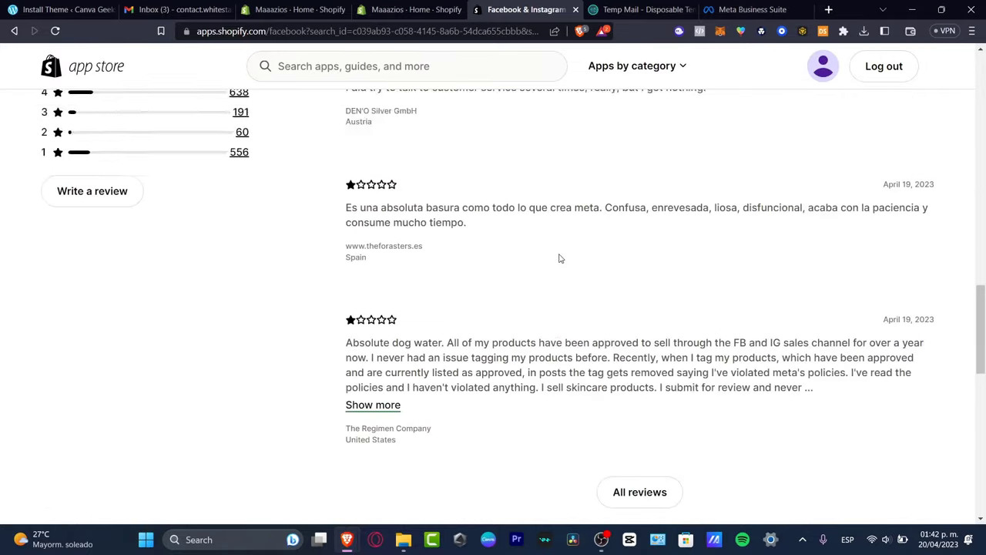
pyautogui.scroll(8, 558, 255)
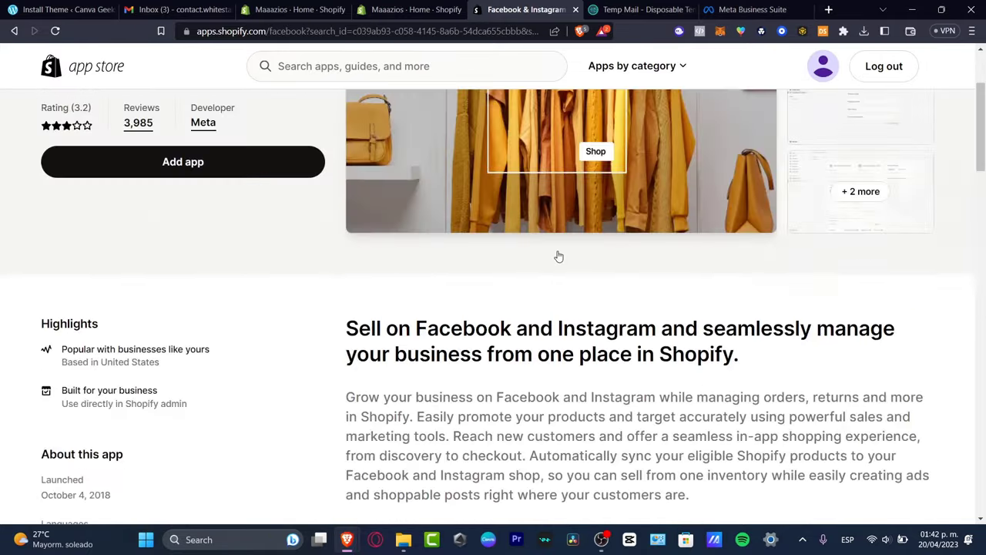
pyautogui.moveTo(190, 266); pyautogui.dragTo(215, 282)
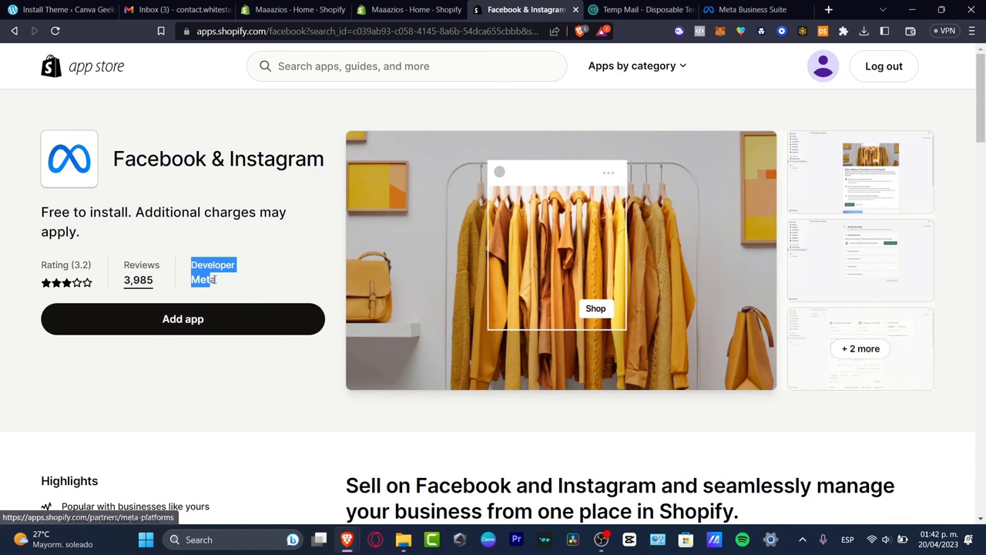
pyautogui.click(229, 279)
# Step: View all apps by Meta and open Facebook & Instagram from that listing
pyautogui.click(204, 281)
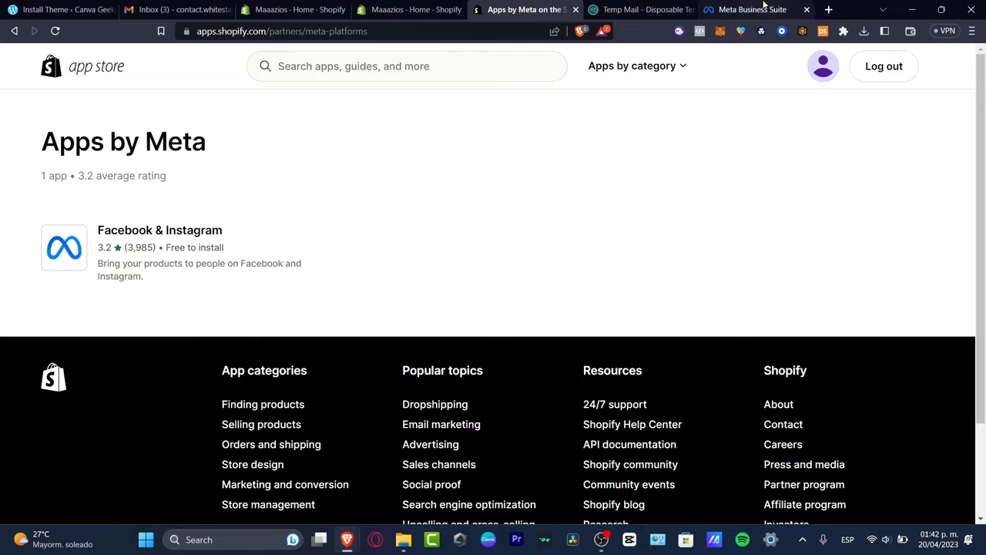
pyautogui.click(739, 9)
pyautogui.click(524, 9)
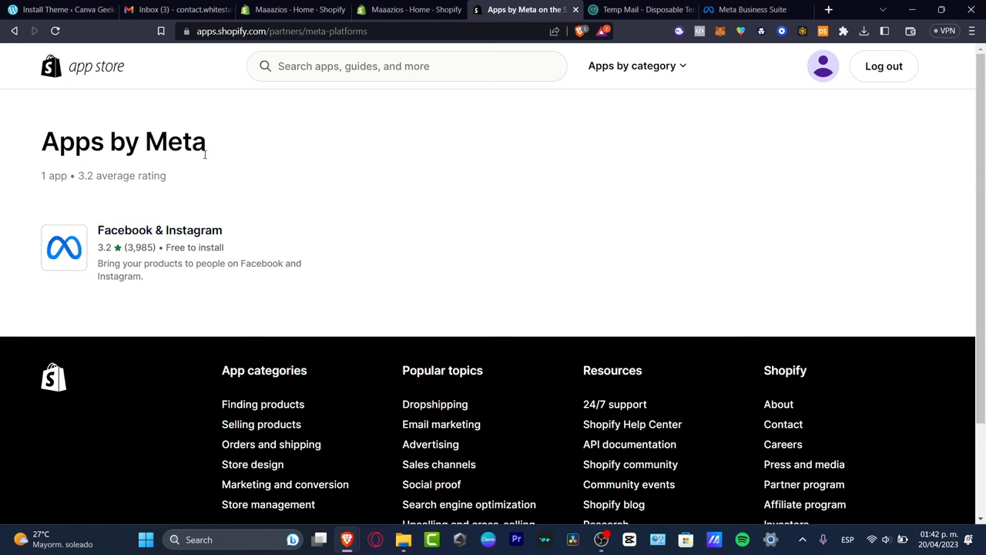
pyautogui.moveTo(212, 147); pyautogui.dragTo(155, 144)
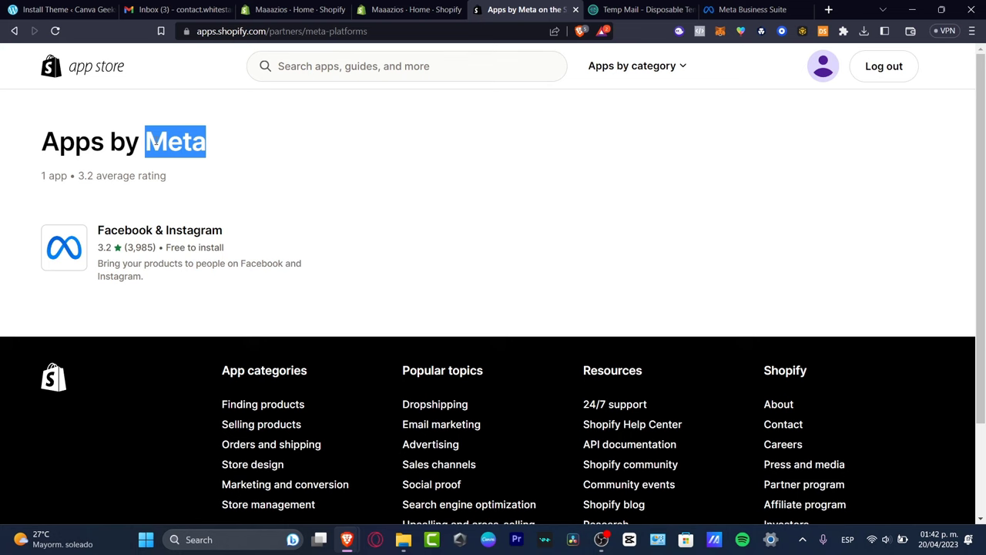
pyautogui.click(155, 231)
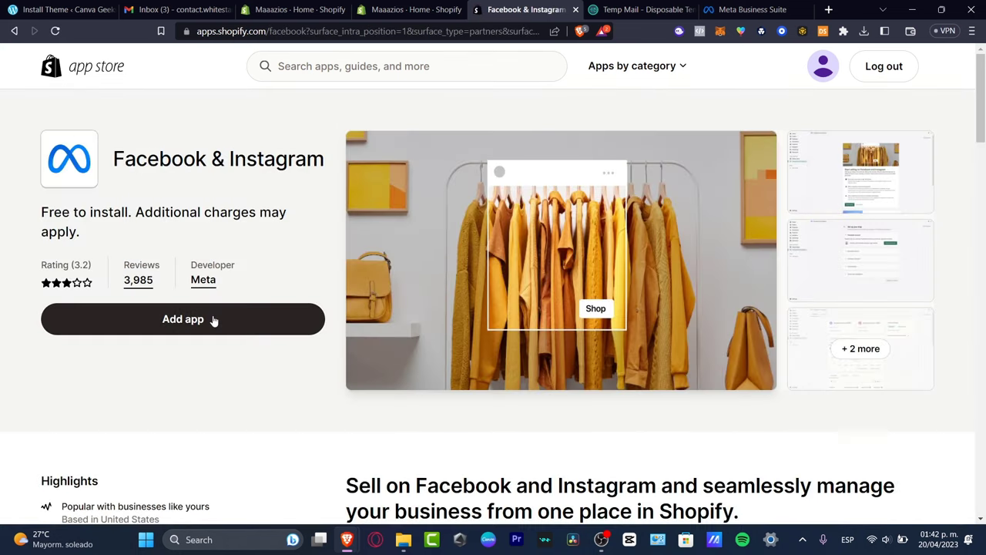
# Step: Install Facebook & Instagram and approve it as a new sales channel
pyautogui.click(214, 320)
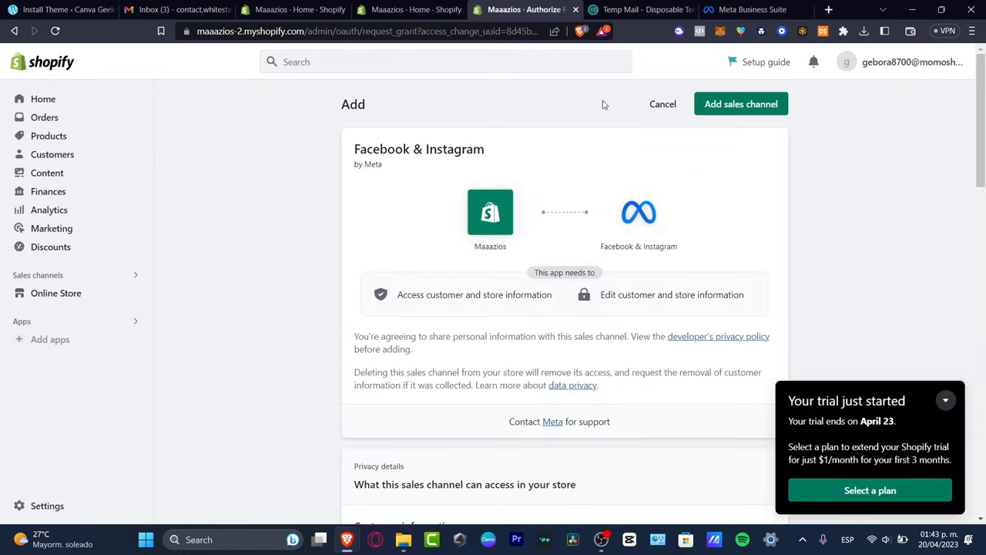
pyautogui.click(732, 103)
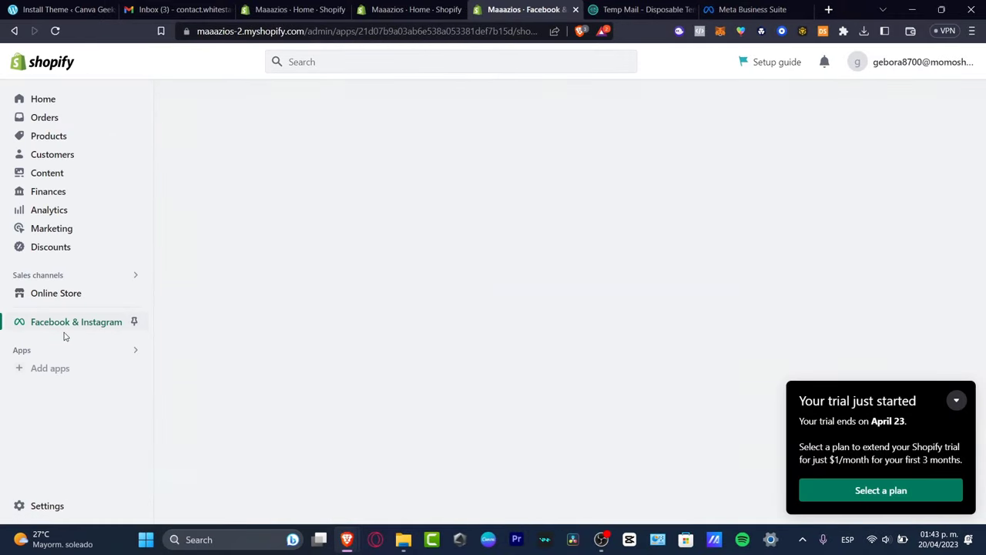
# Step: Pin Facebook & Instagram in the sidebar and collapse the trial notice
pyautogui.click(133, 321)
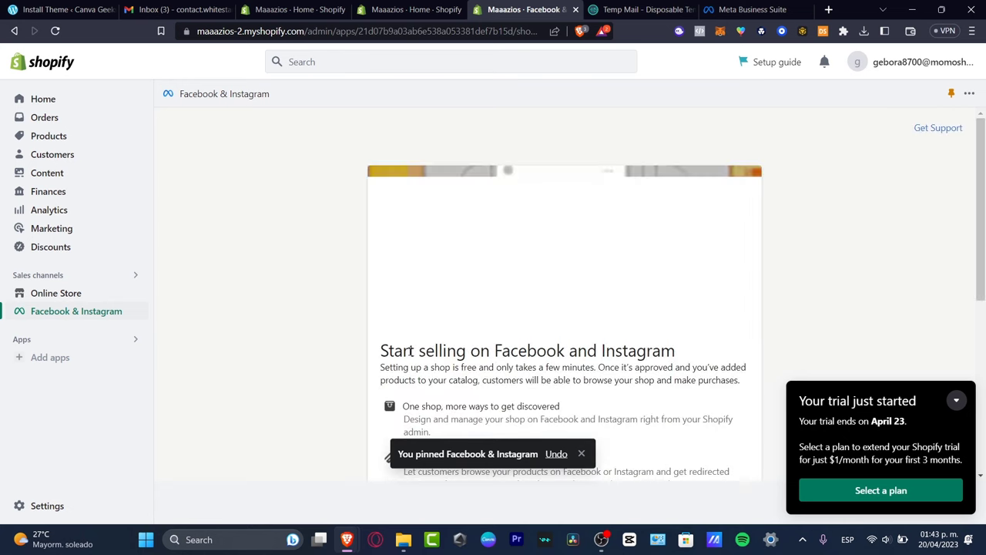
pyautogui.click(955, 402)
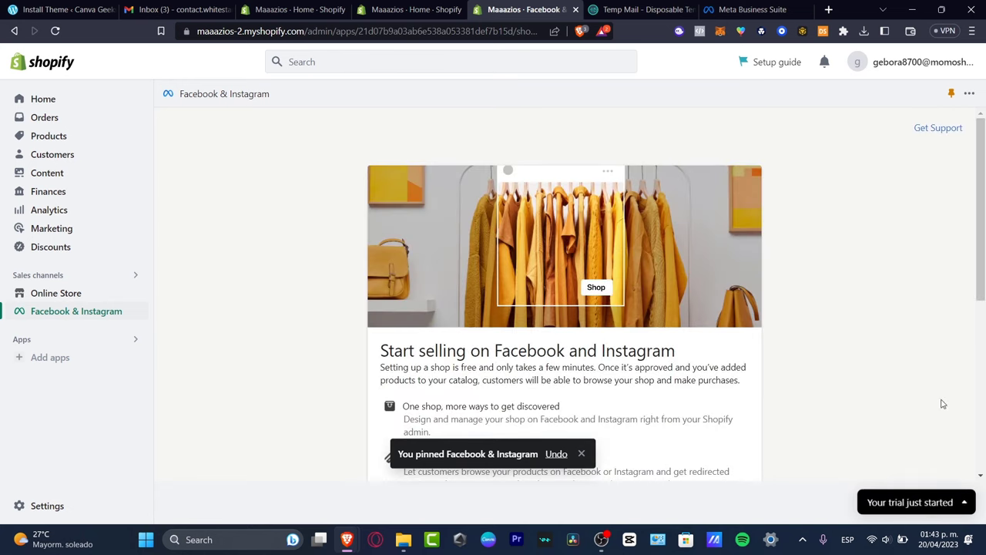
pyautogui.scroll(-3, 853, 329)
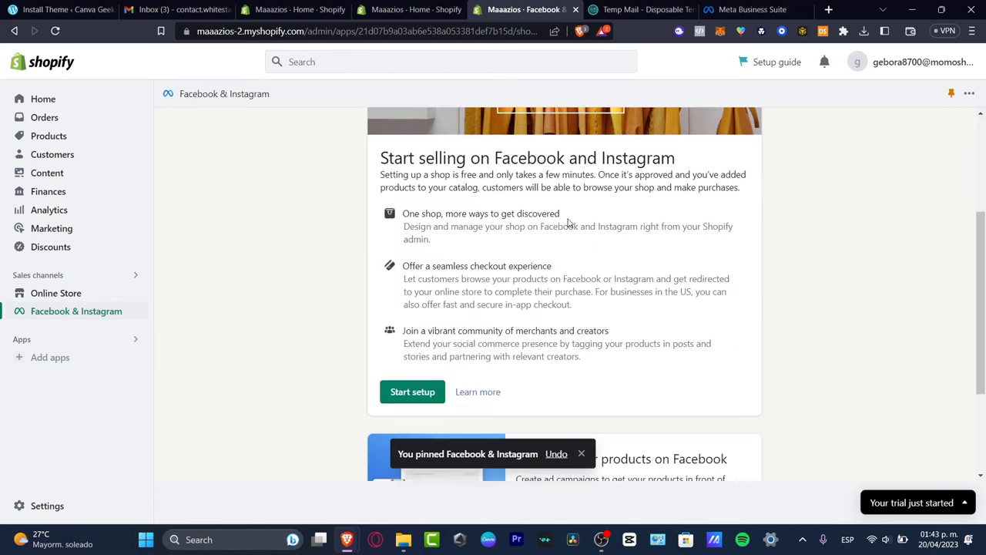
pyautogui.scroll(-2, 815, 192)
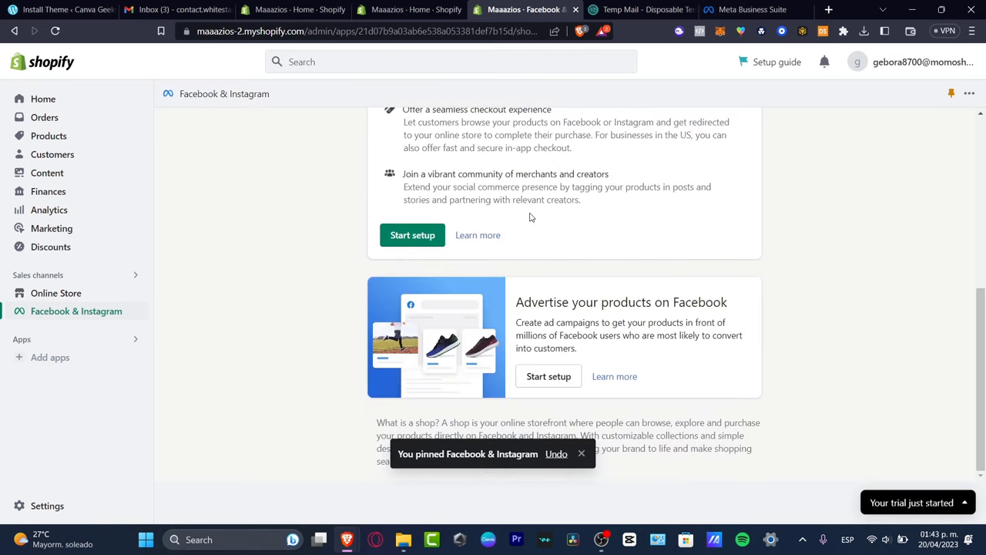
# Step: Start the shop setup and review the Facebook account connection prompt
pyautogui.click(408, 236)
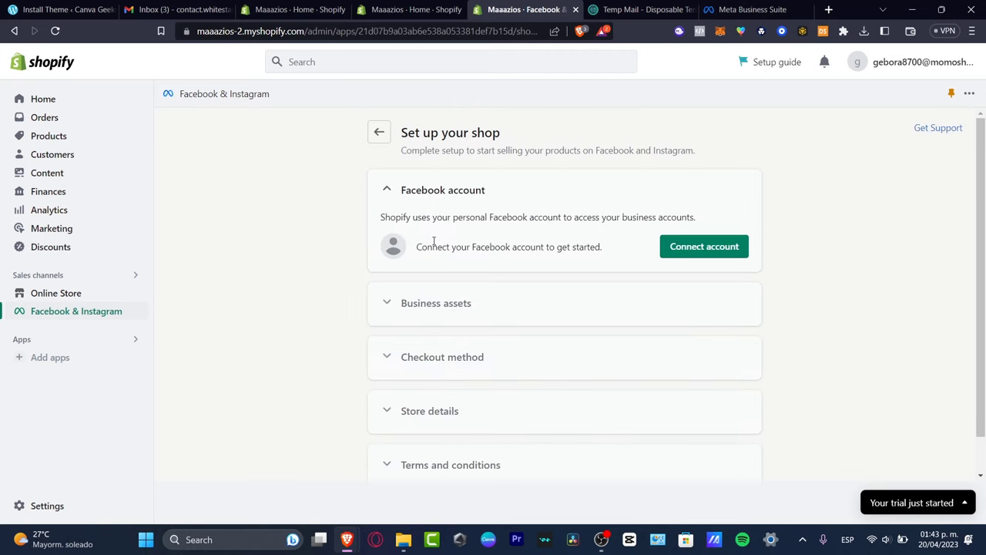
pyautogui.moveTo(424, 246); pyautogui.dragTo(616, 258)
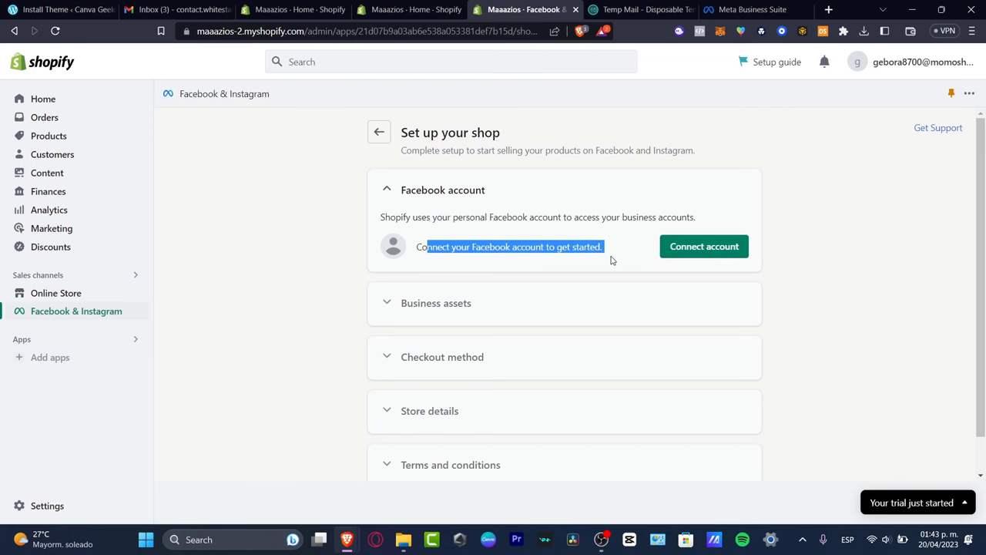
pyautogui.click(637, 249)
pyautogui.click(759, 10)
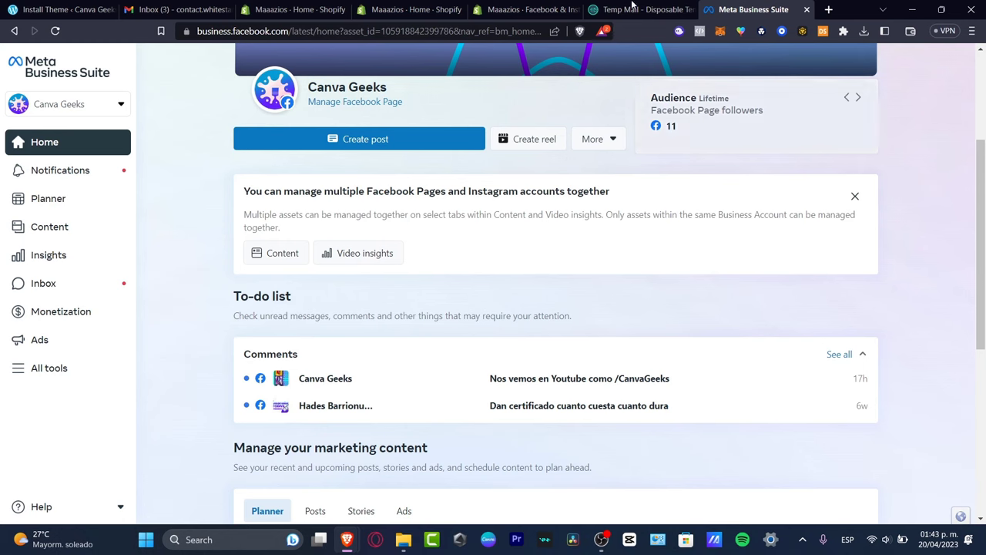
pyautogui.click(532, 9)
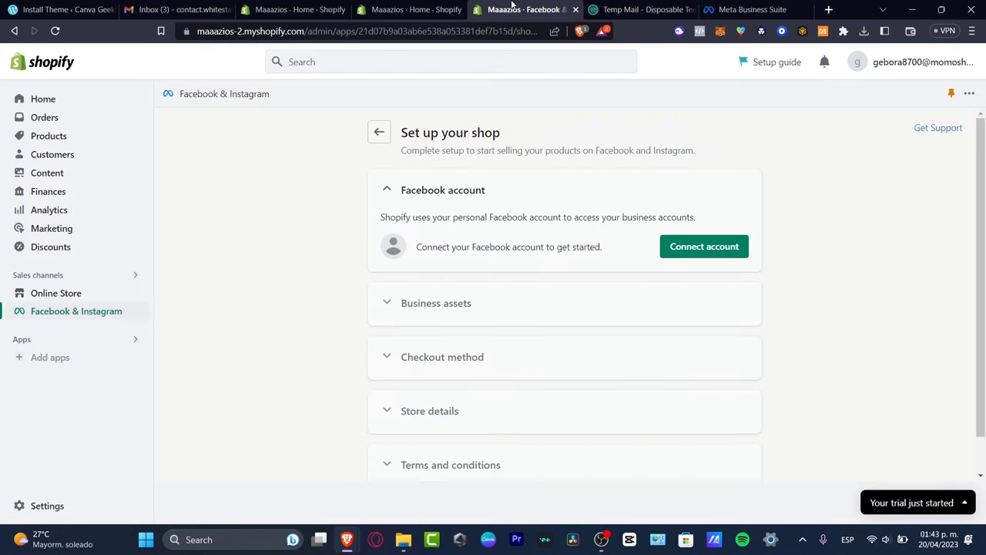
# Step: Connect the existing Facebook login and tick the Canva Geeks Page as a business asset
pyautogui.click(729, 248)
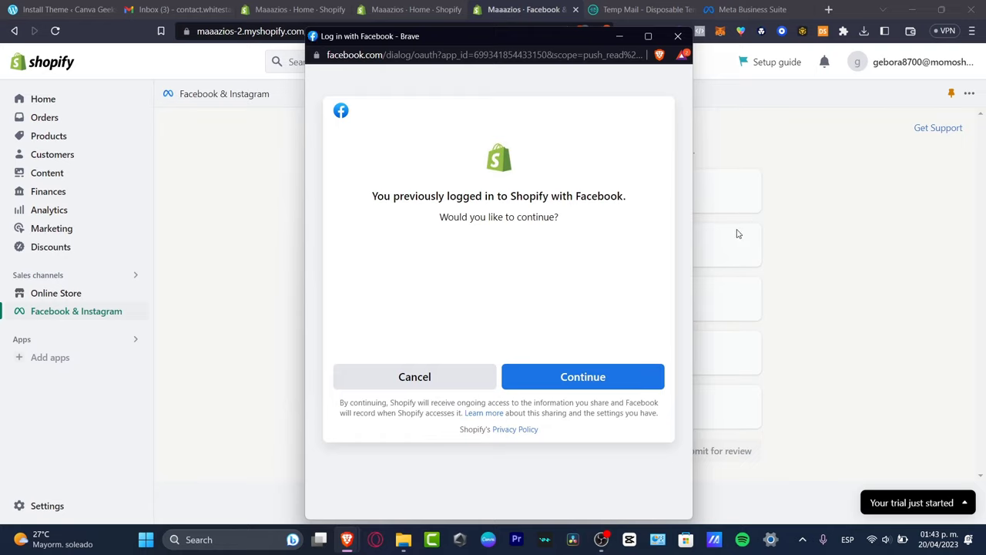
pyautogui.click(605, 380)
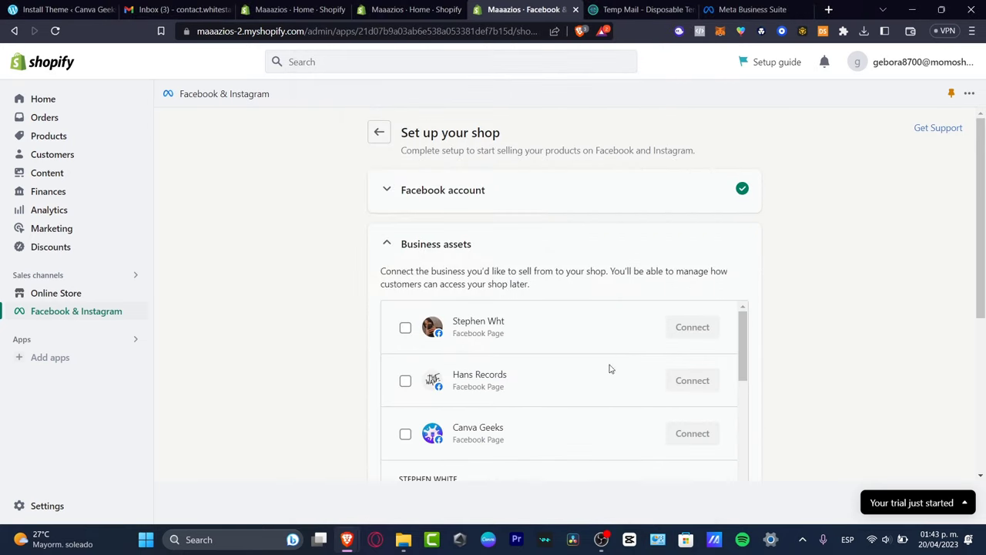
pyautogui.click(406, 434)
pyautogui.scroll(-2, 802, 351)
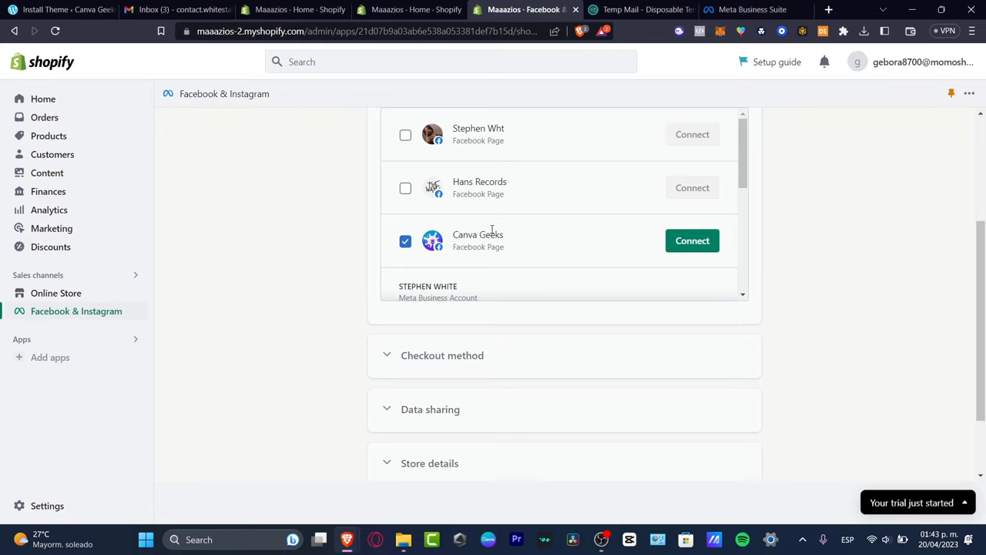
pyautogui.scroll(-5, 599, 238)
pyautogui.scroll(4, 600, 240)
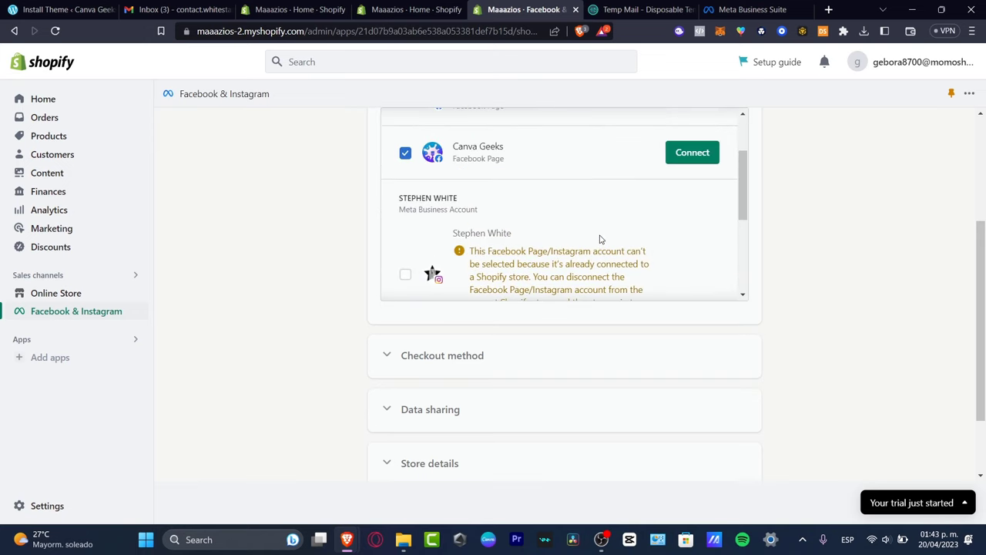
pyautogui.click(770, 6)
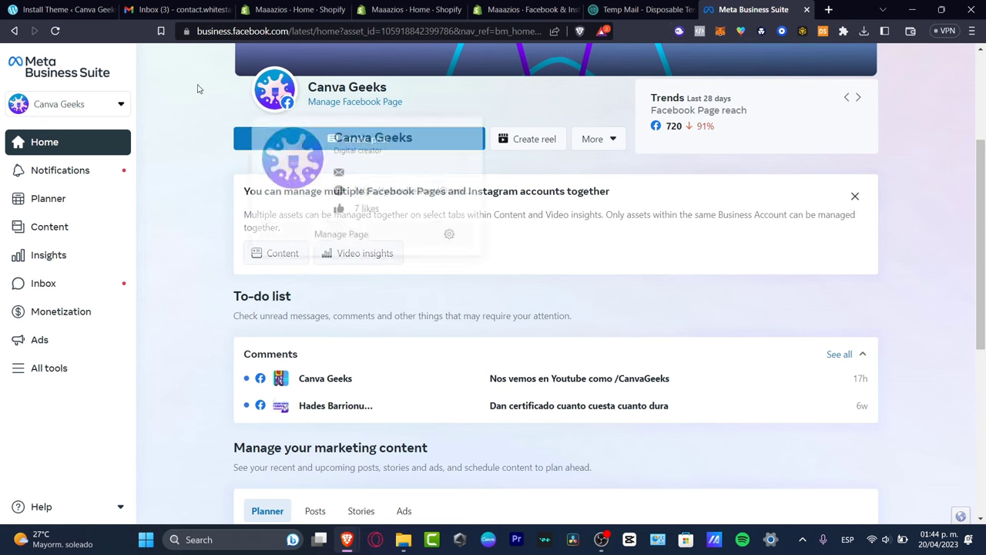
pyautogui.click(120, 104)
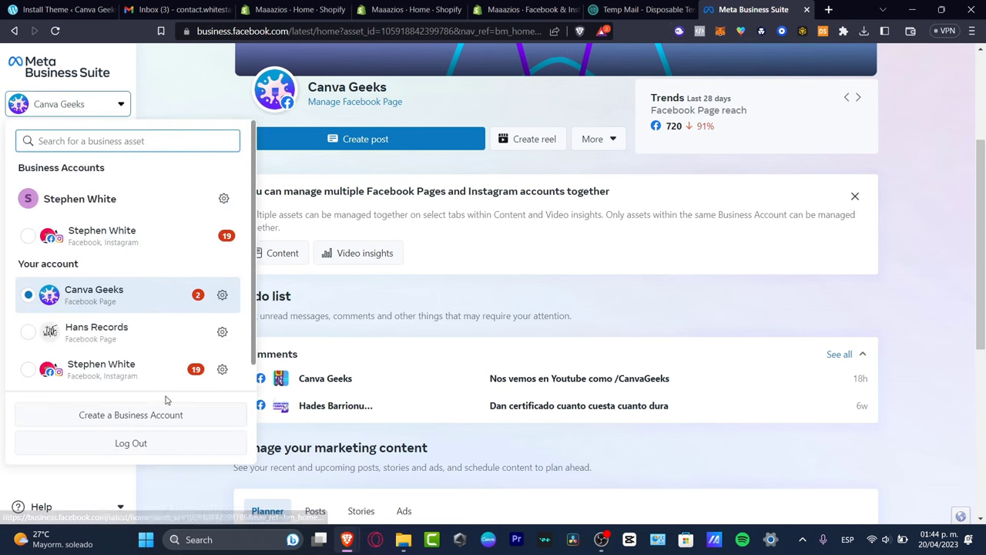
pyautogui.scroll(-1, 151, 375)
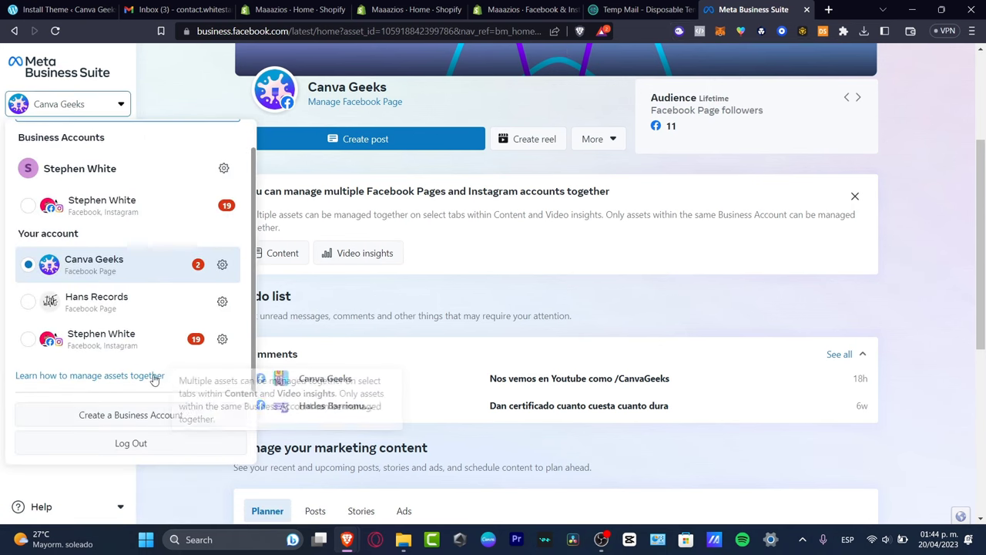
pyautogui.click(125, 417)
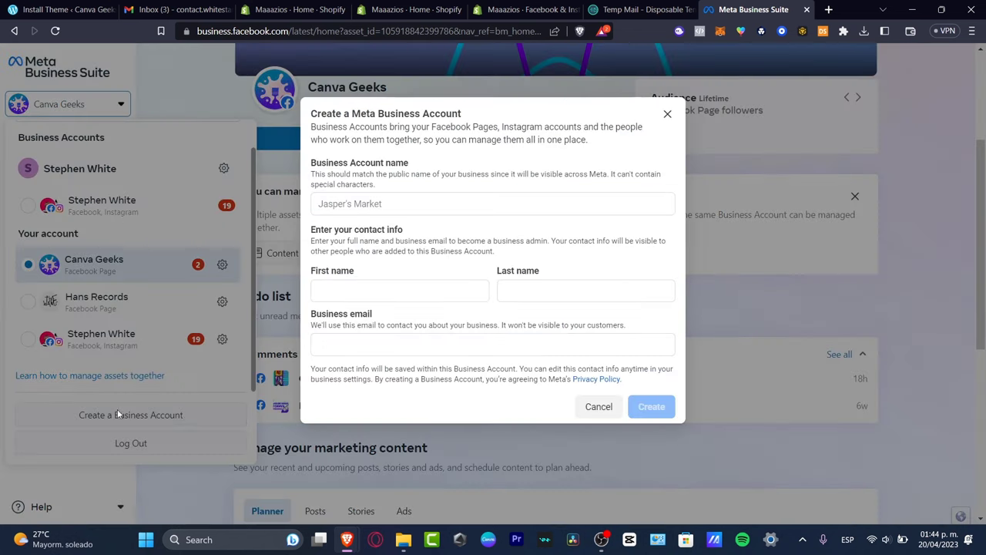
pyautogui.click(423, 203)
pyautogui.click(424, 289)
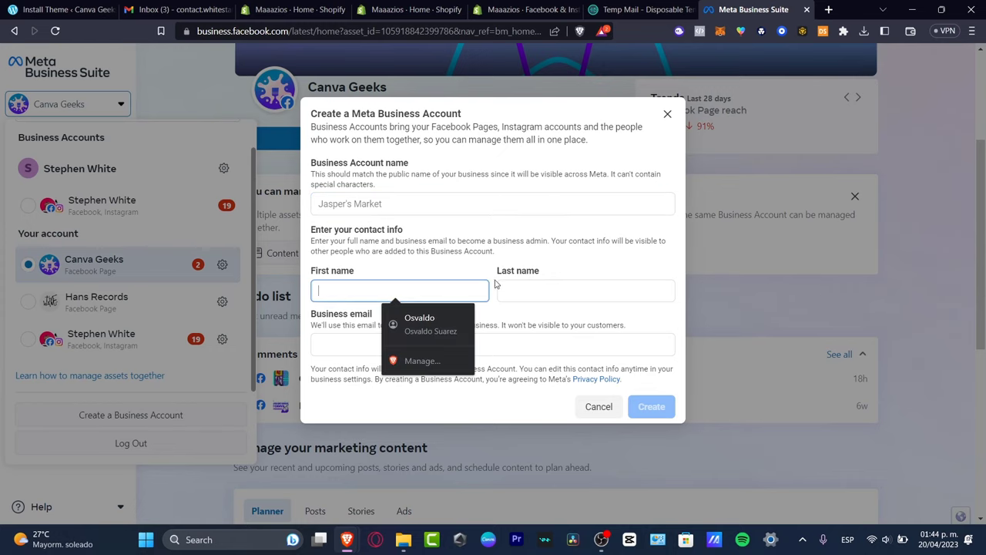
pyautogui.click(530, 288)
pyautogui.click(431, 317)
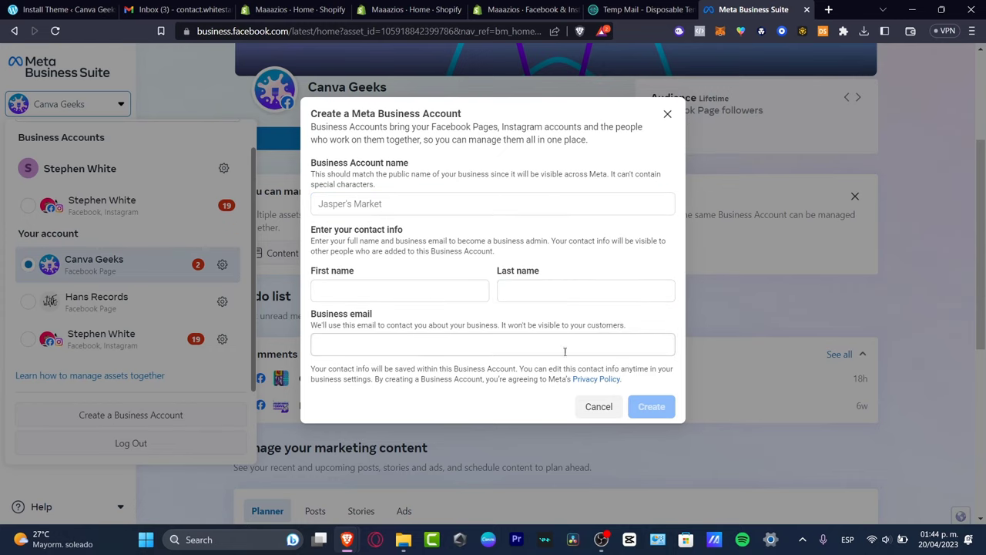
pyautogui.click(606, 409)
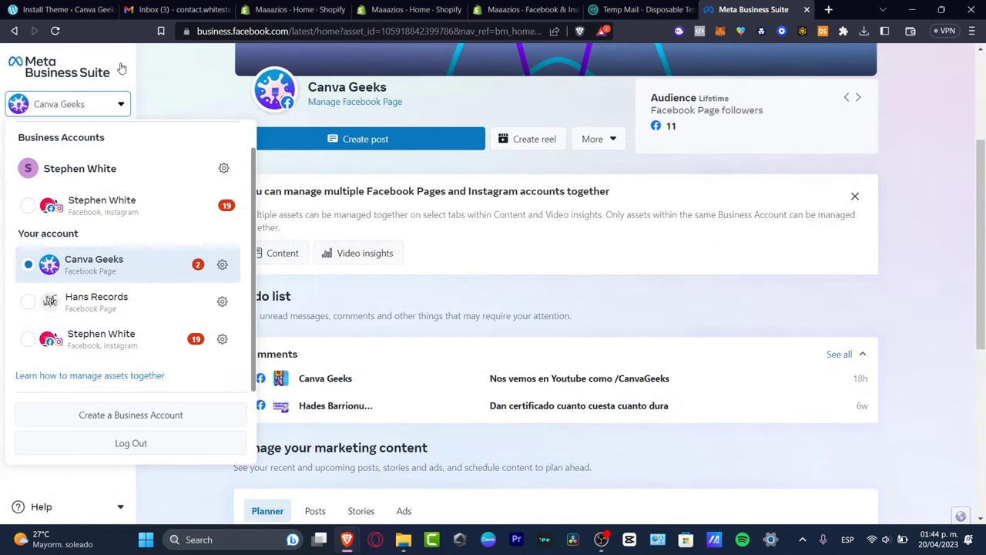
pyautogui.click(127, 104)
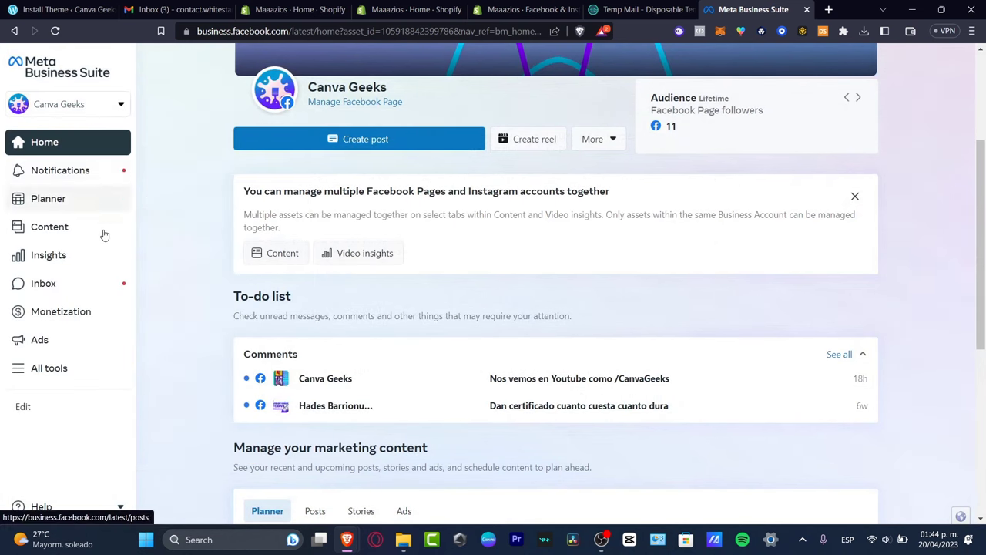
pyautogui.click(64, 368)
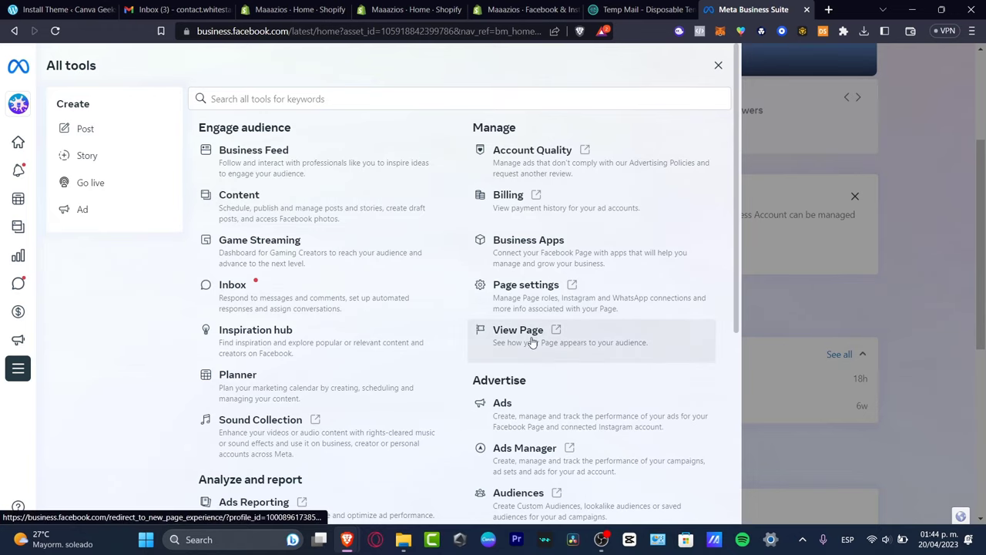
pyautogui.scroll(-2, 547, 313)
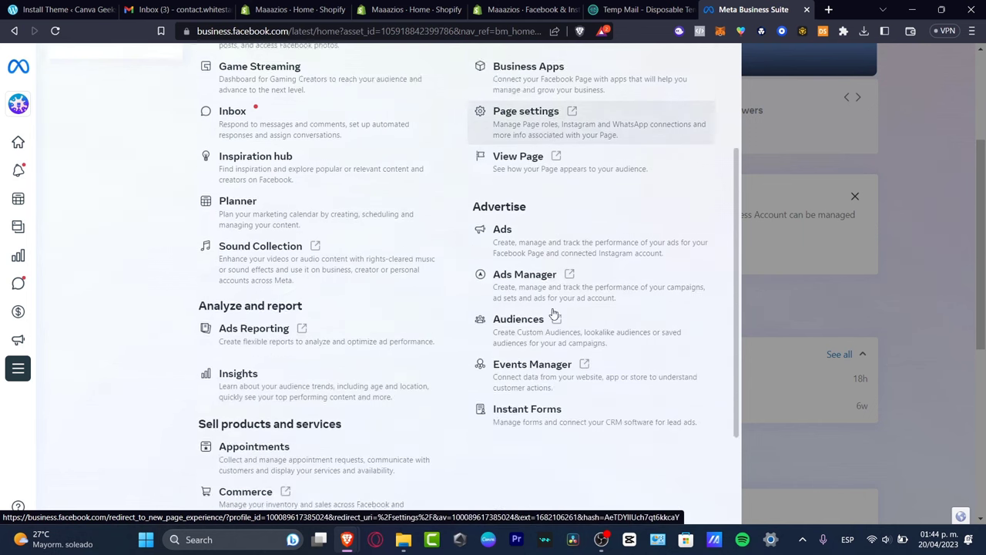
pyautogui.scroll(-2, 551, 318)
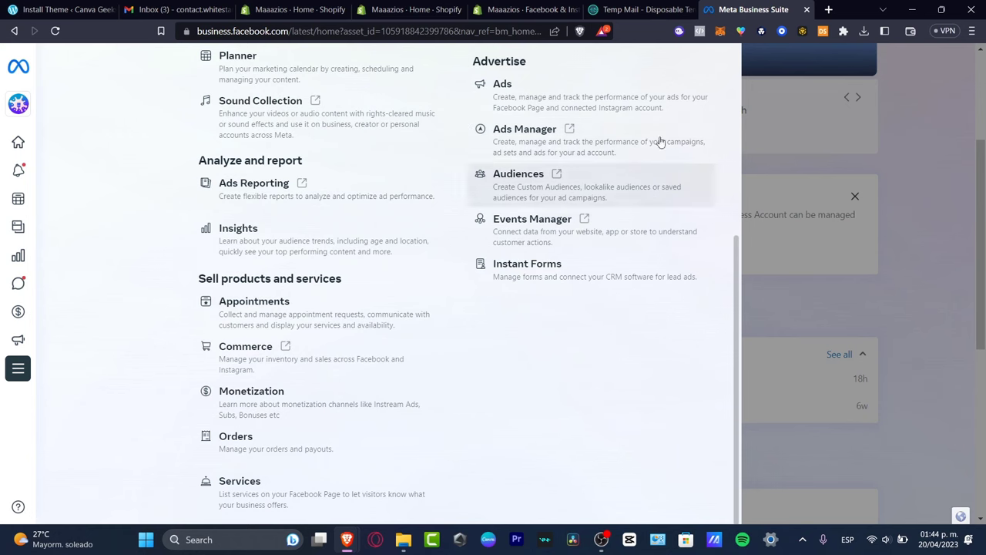
pyautogui.click(541, 7)
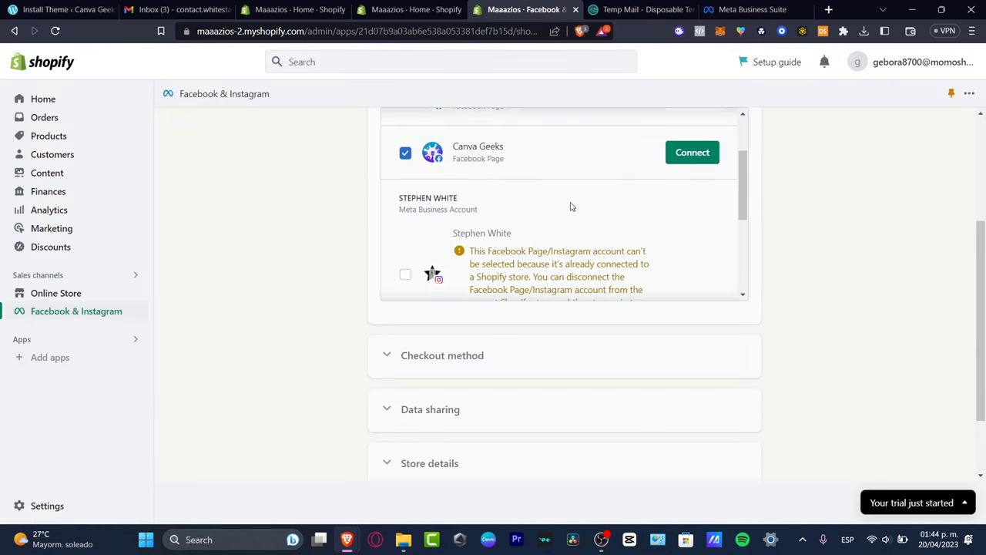
# Step: Connect the Canva Geeks Page by selecting the existing Meta business account
pyautogui.scroll(1, 552, 246)
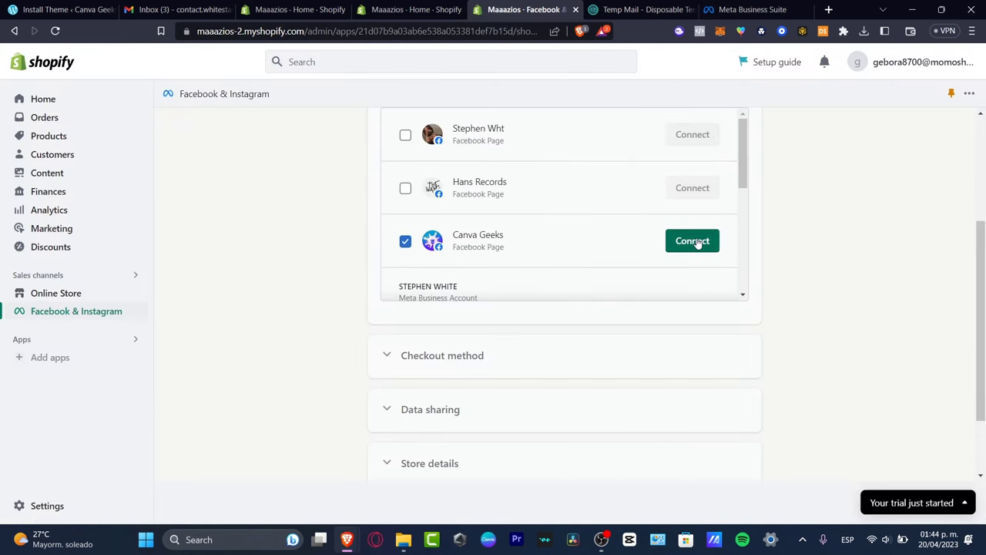
pyautogui.click(697, 241)
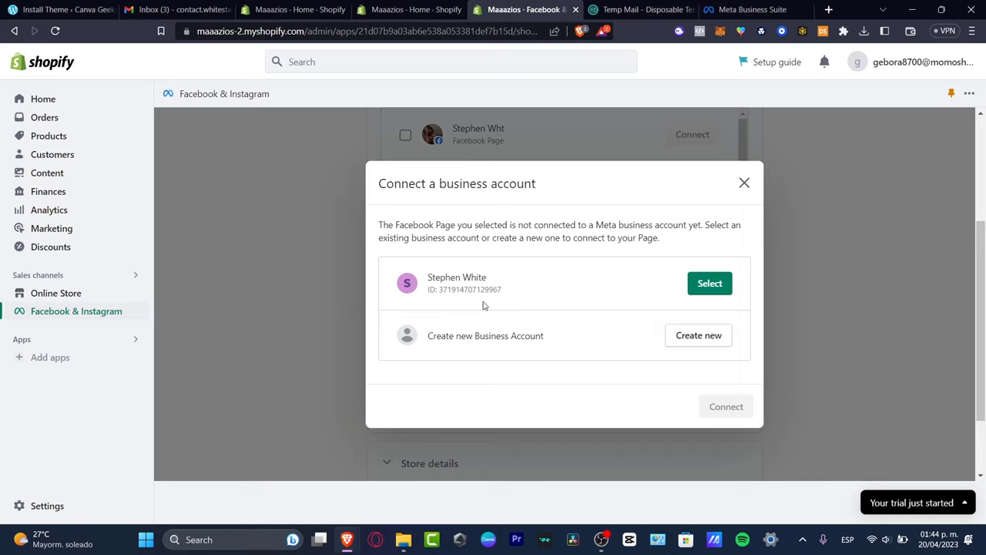
pyautogui.click(718, 285)
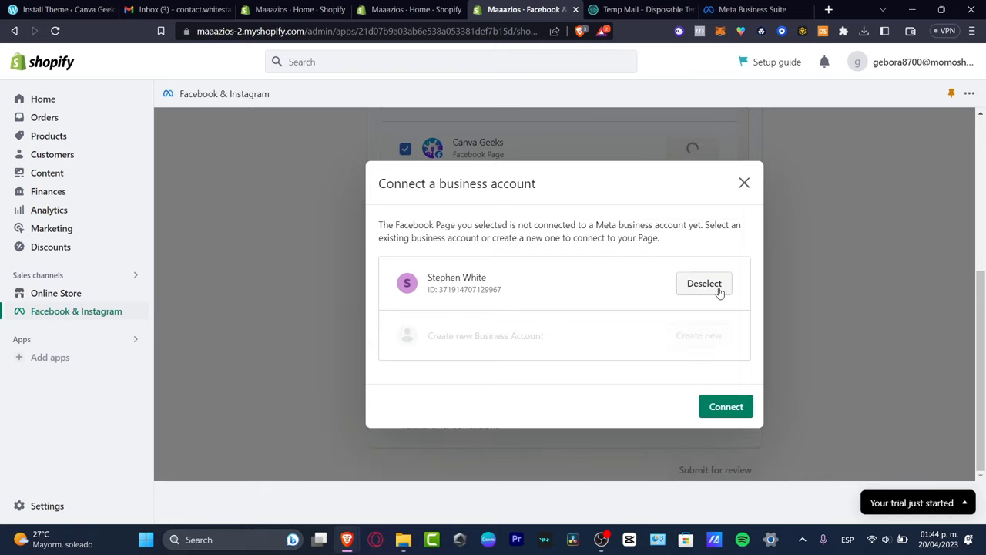
pyautogui.click(729, 406)
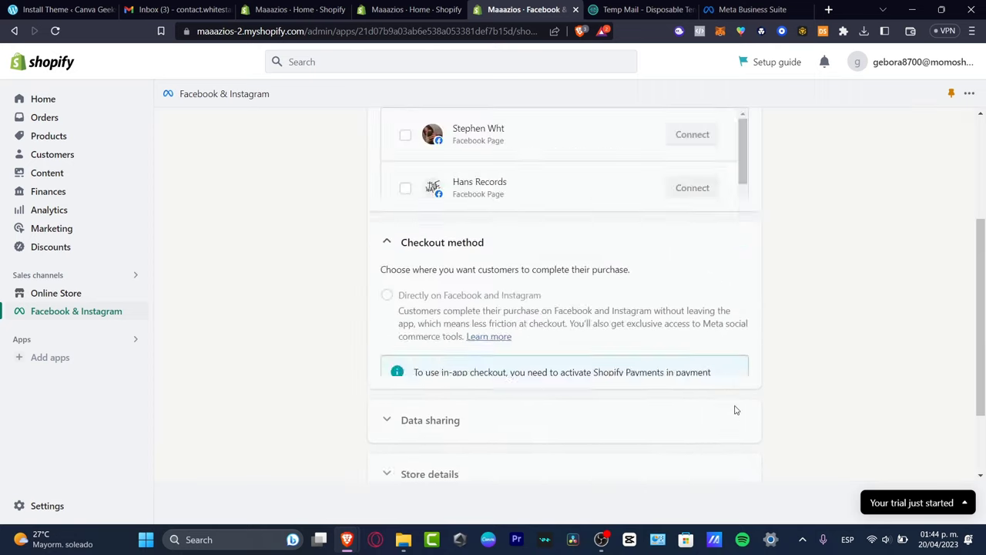
# Step: Choose 'Your Shopify online store' as the checkout method and save it
pyautogui.scroll(4, 891, 308)
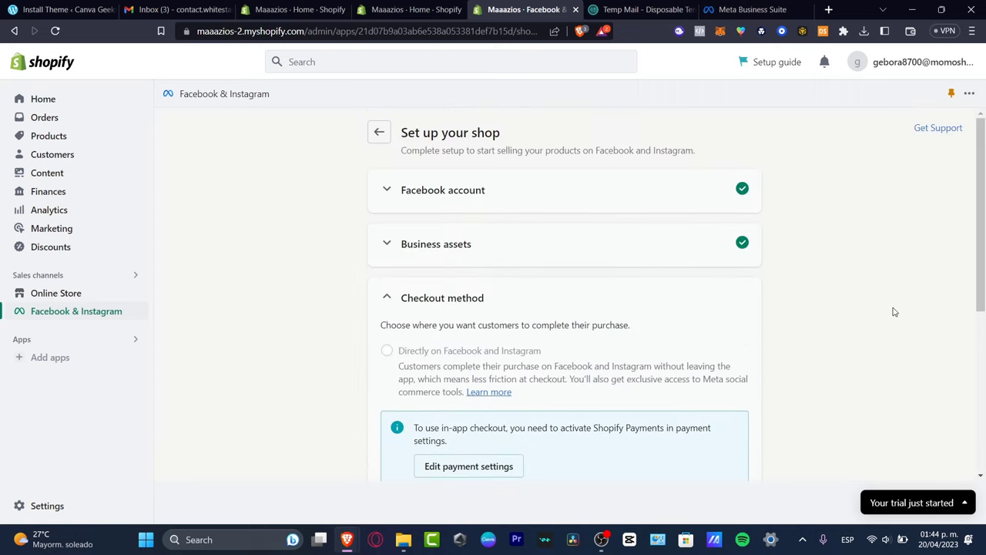
pyautogui.scroll(-3, 895, 312)
pyautogui.scroll(1, 655, 192)
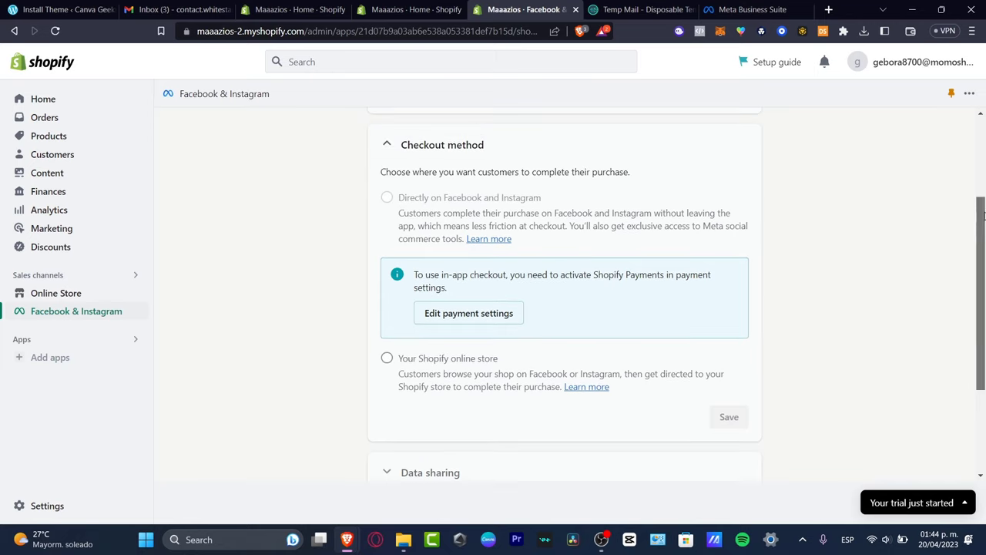
pyautogui.click(429, 153)
pyautogui.click(468, 265)
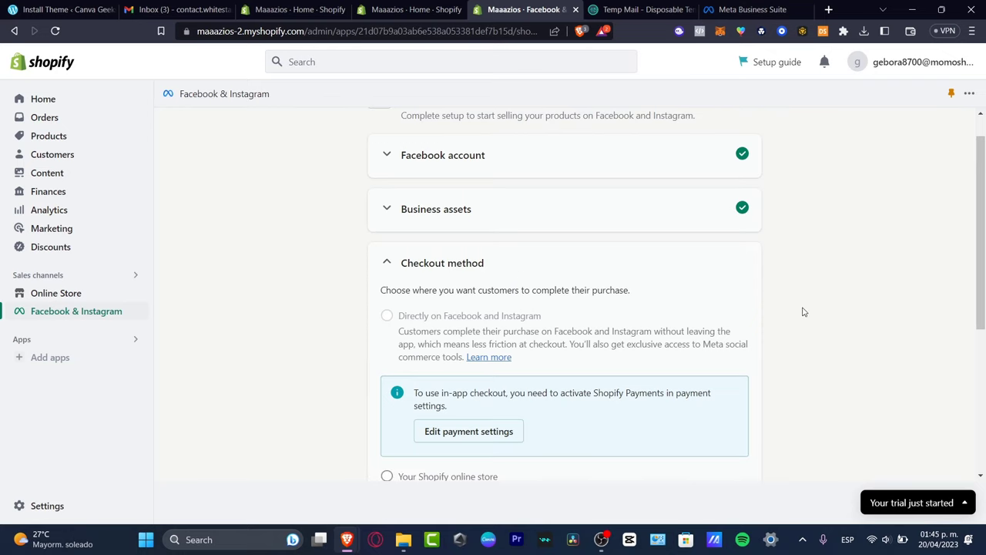
pyautogui.scroll(-3, 803, 311)
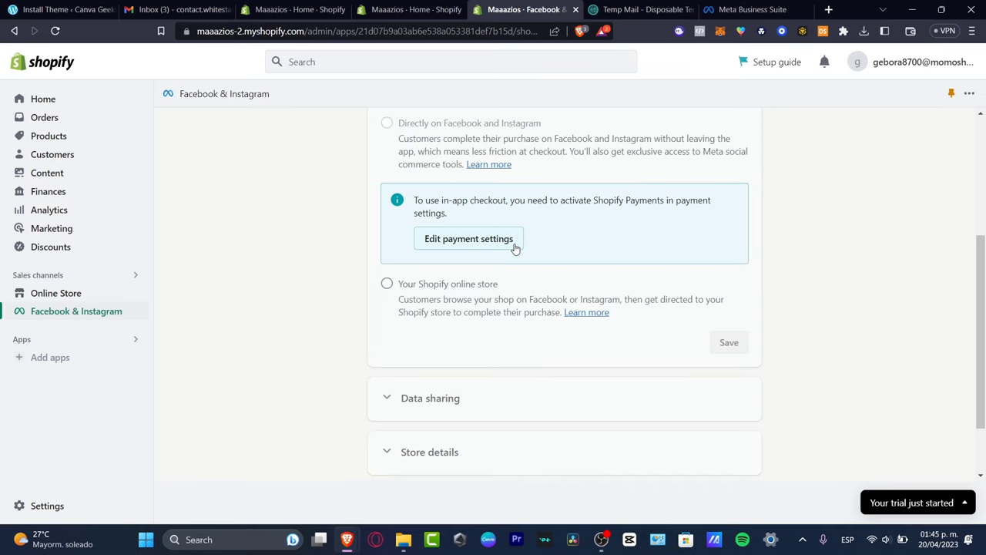
pyautogui.click(441, 287)
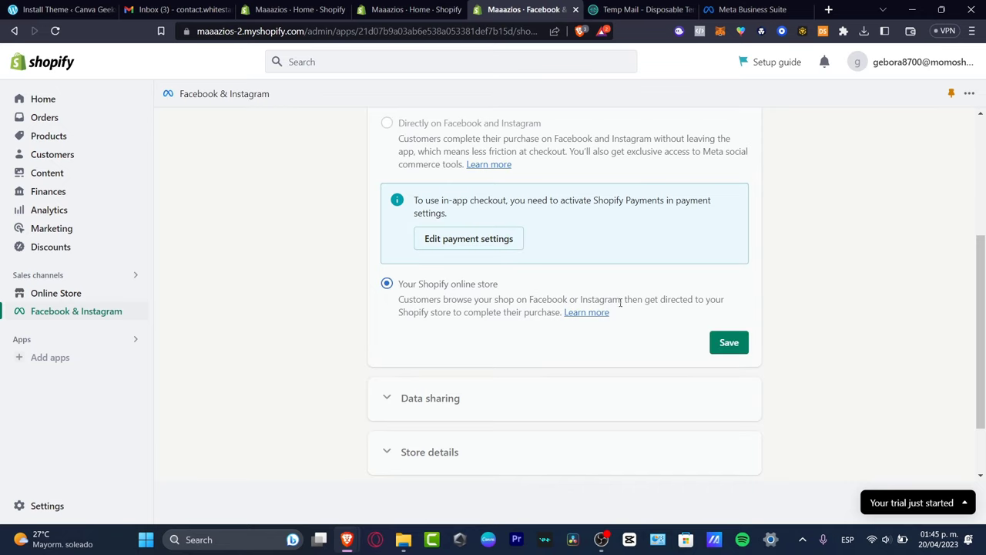
pyautogui.scroll(-1, 623, 309)
pyautogui.scroll(5, 632, 312)
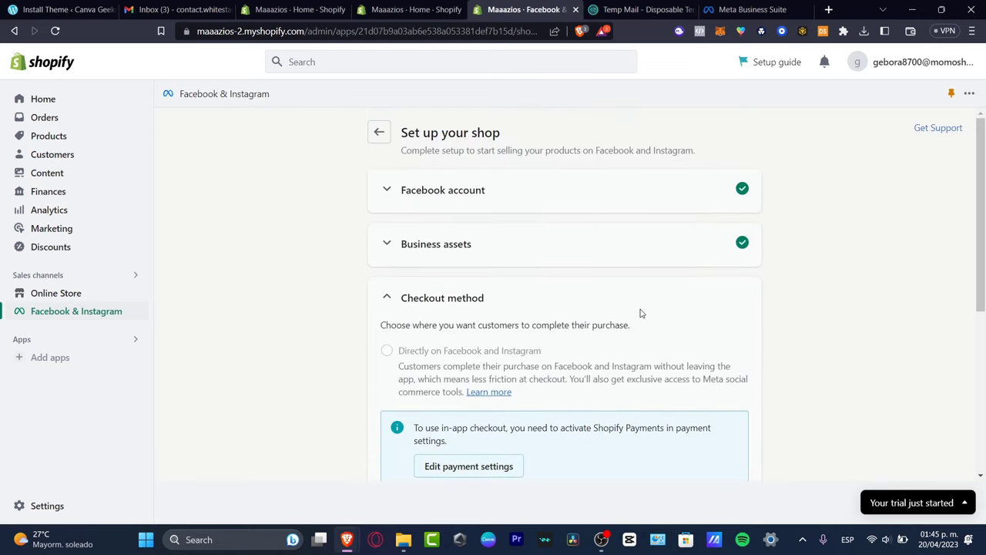
pyautogui.scroll(-3, 639, 312)
pyautogui.click(727, 377)
# Step: Enable data sharing, compare Maximum and Enhanced, and keep Enhanced selected
pyautogui.click(722, 367)
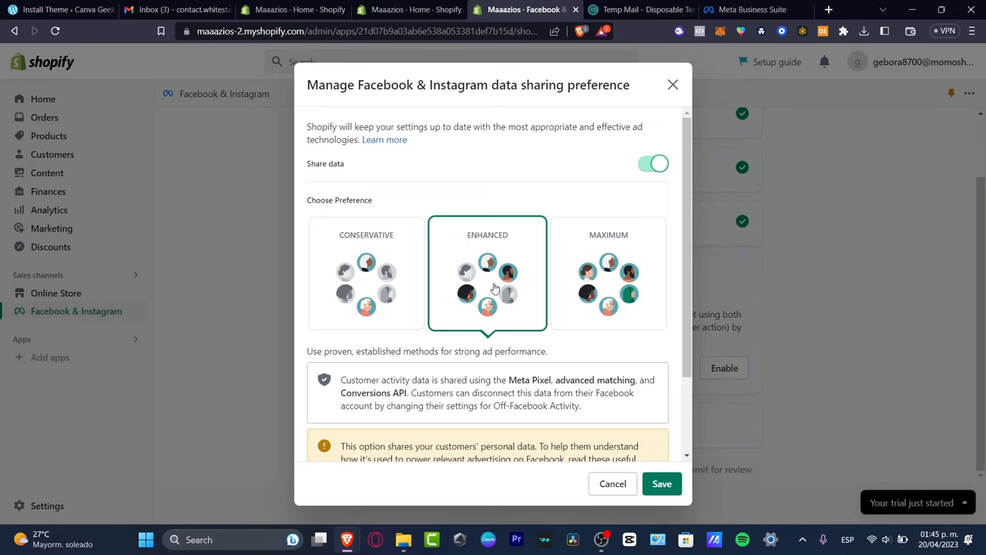
pyautogui.scroll(-2, 494, 287)
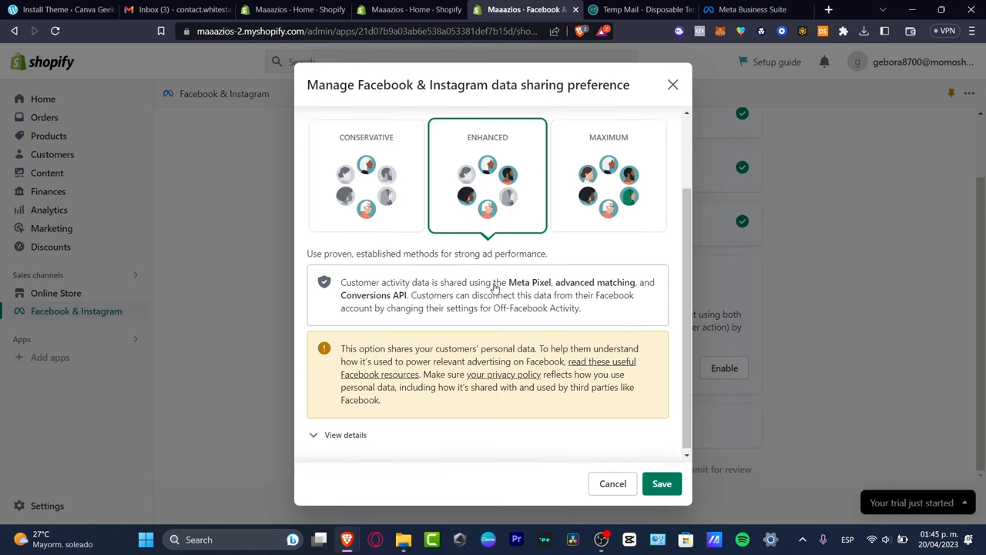
pyautogui.click(614, 188)
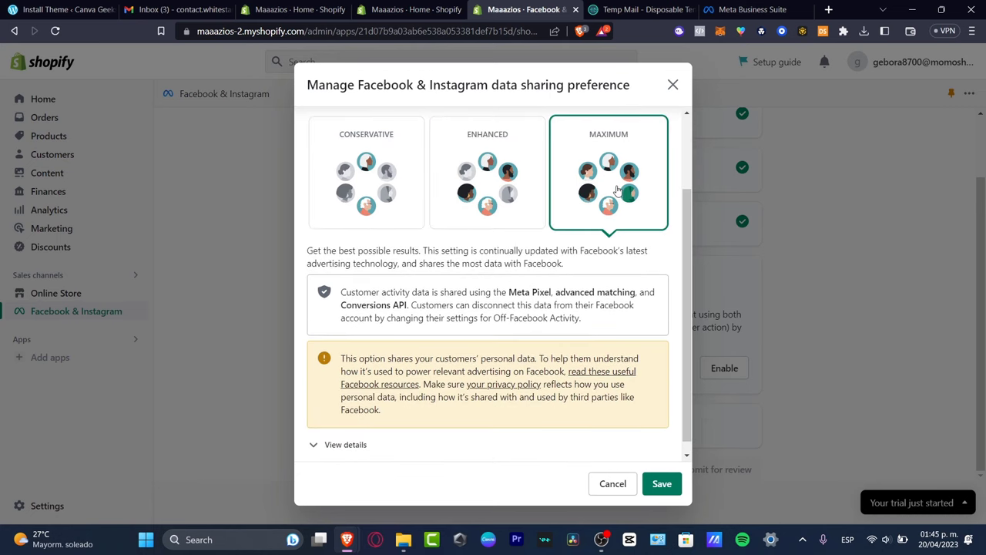
pyautogui.click(513, 186)
pyautogui.click(617, 180)
pyautogui.click(487, 181)
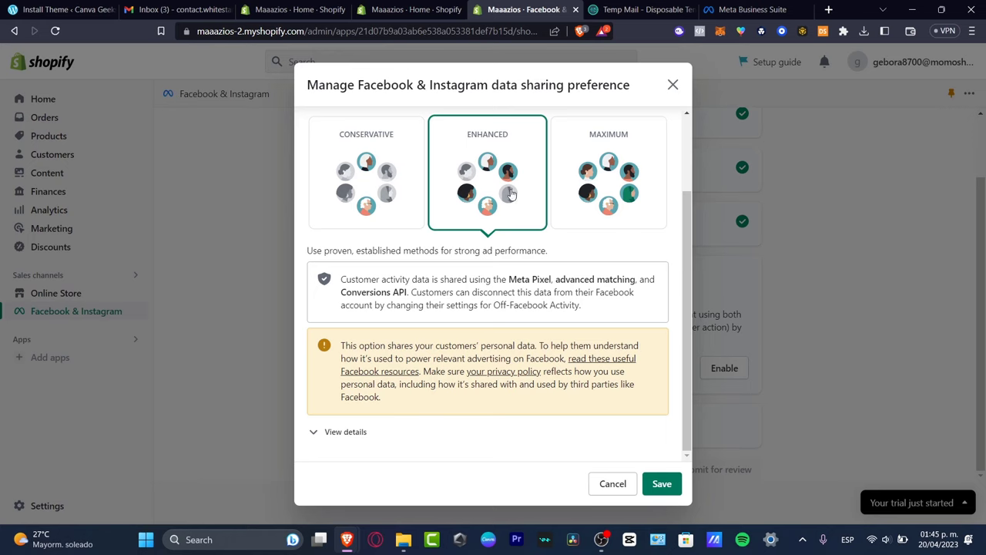
# Step: Save the Enhanced data sharing setting, then create and confirm a new Facebook Pixel
pyautogui.click(667, 484)
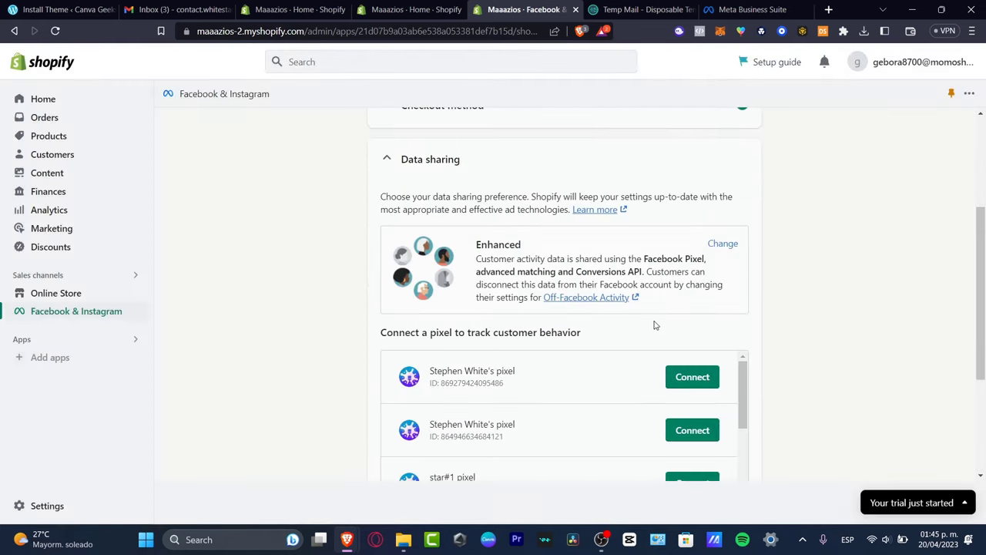
pyautogui.moveTo(445, 332); pyautogui.dragTo(587, 339)
pyautogui.scroll(-8, 587, 339)
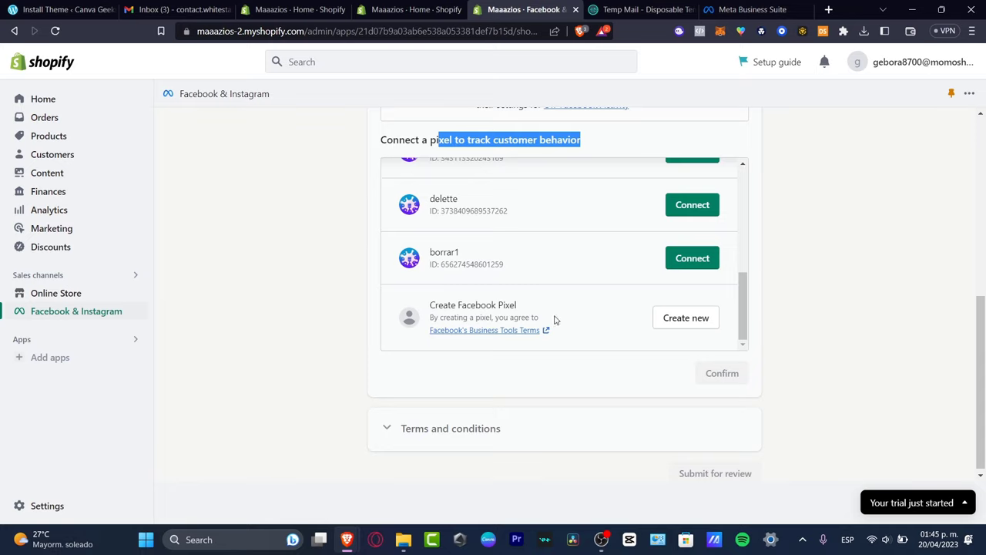
pyautogui.scroll(5, 582, 289)
pyautogui.scroll(-5, 563, 296)
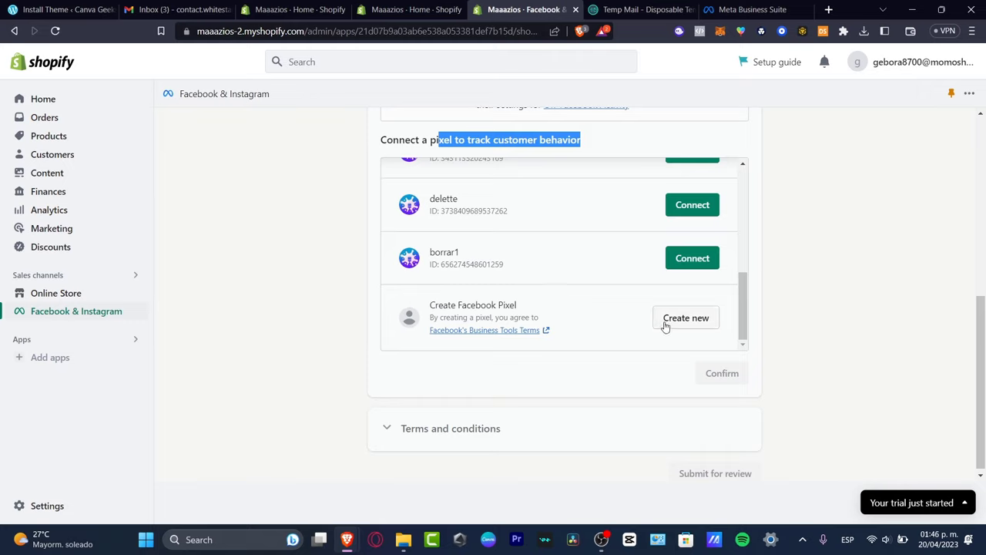
pyautogui.click(666, 325)
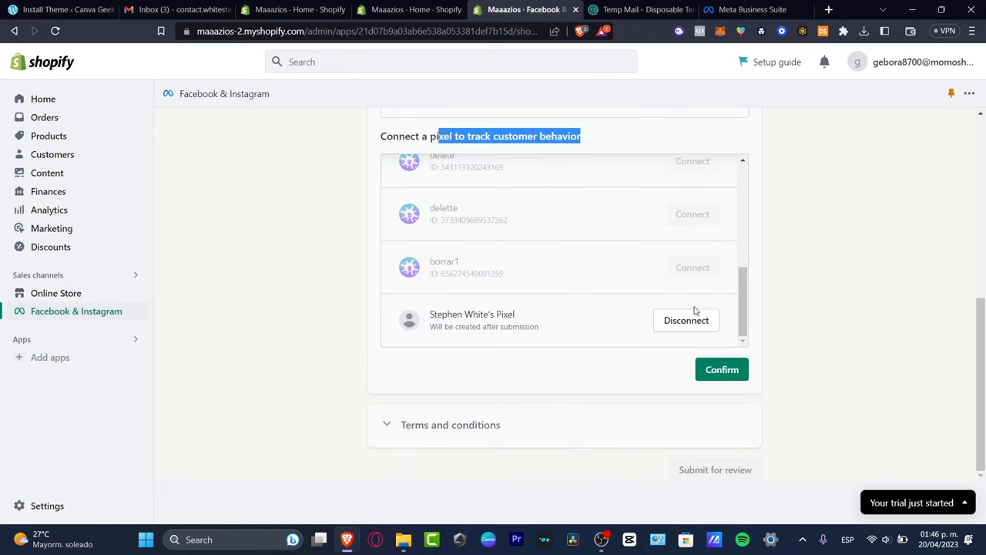
pyautogui.click(741, 372)
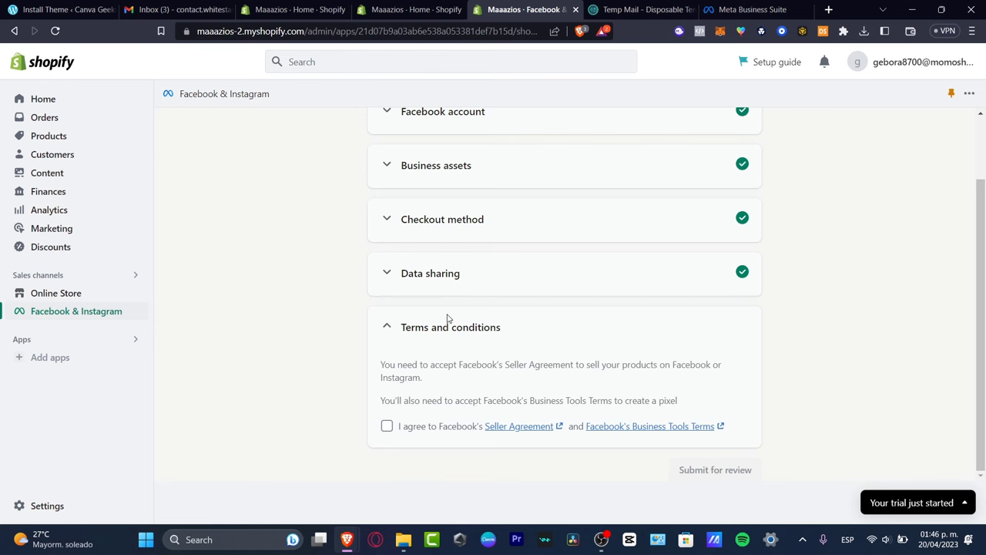
# Step: Open Events Manager in a new tab from Meta Business Suite's tools
pyautogui.click(762, 9)
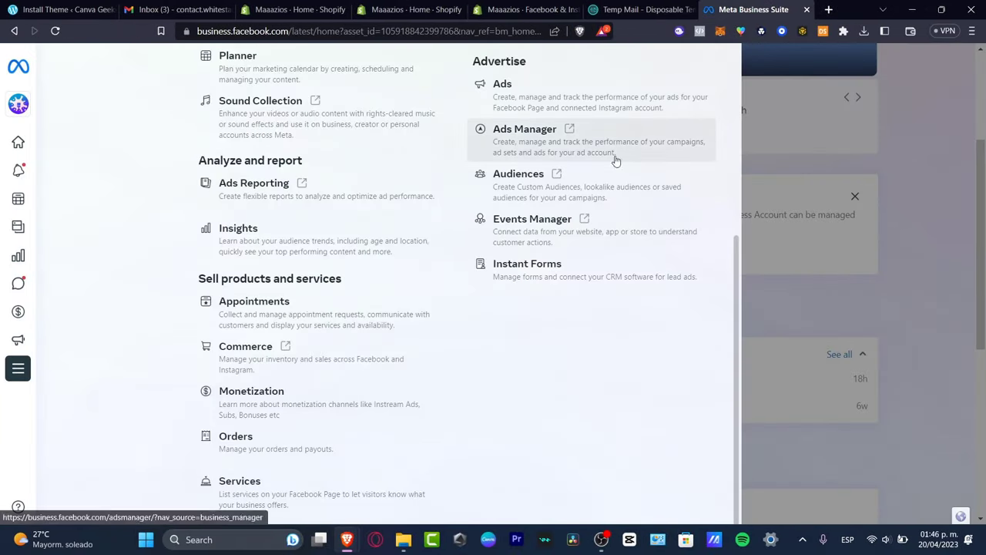
pyautogui.click(551, 218)
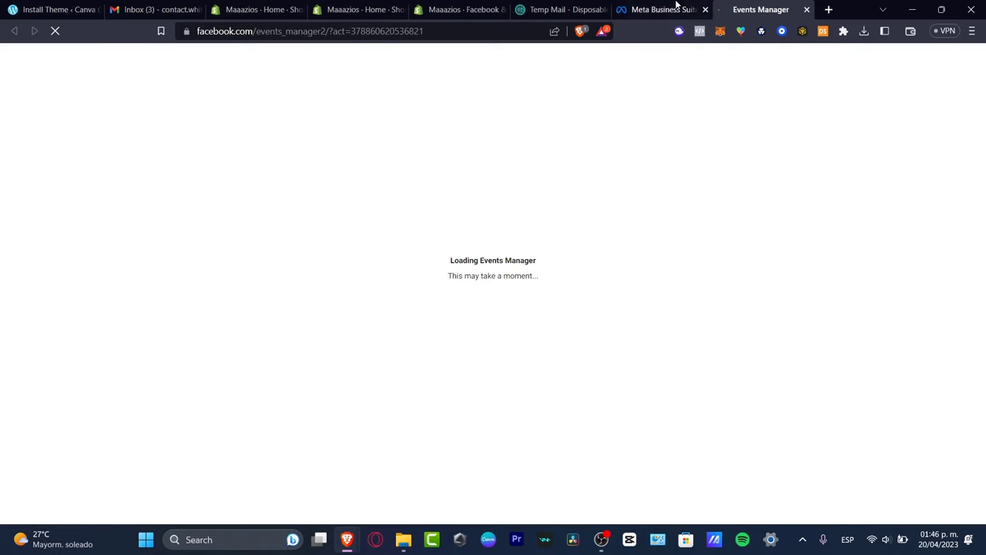
pyautogui.click(676, 6)
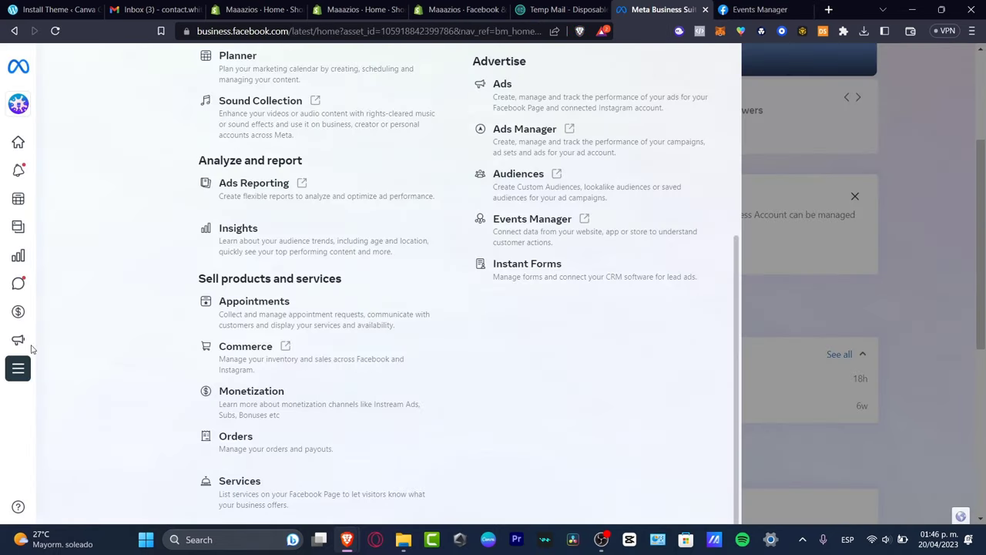
# Step: In Events Manager, select the business account and open the star#1 pixel's Data sources page
pyautogui.moveTo(23, 372)
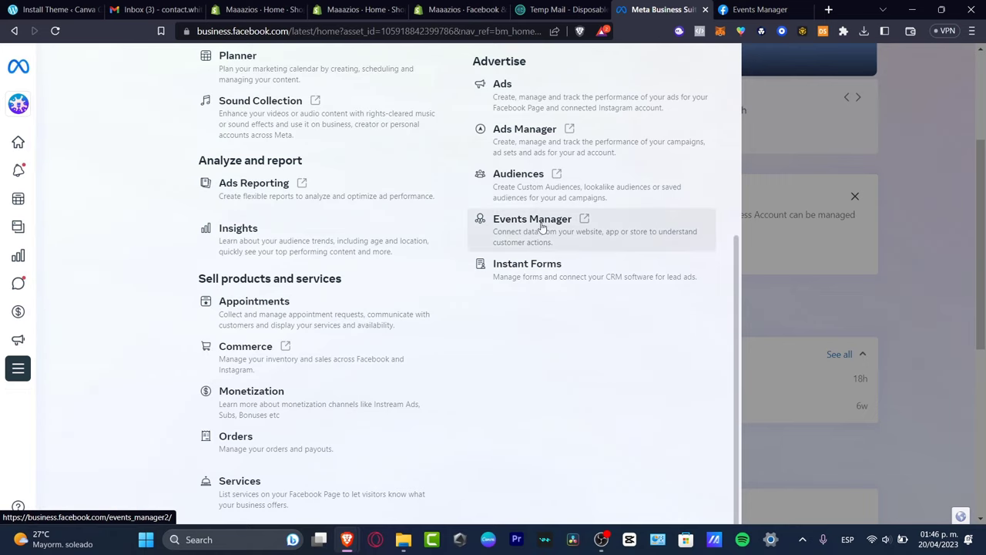
pyautogui.click(759, 9)
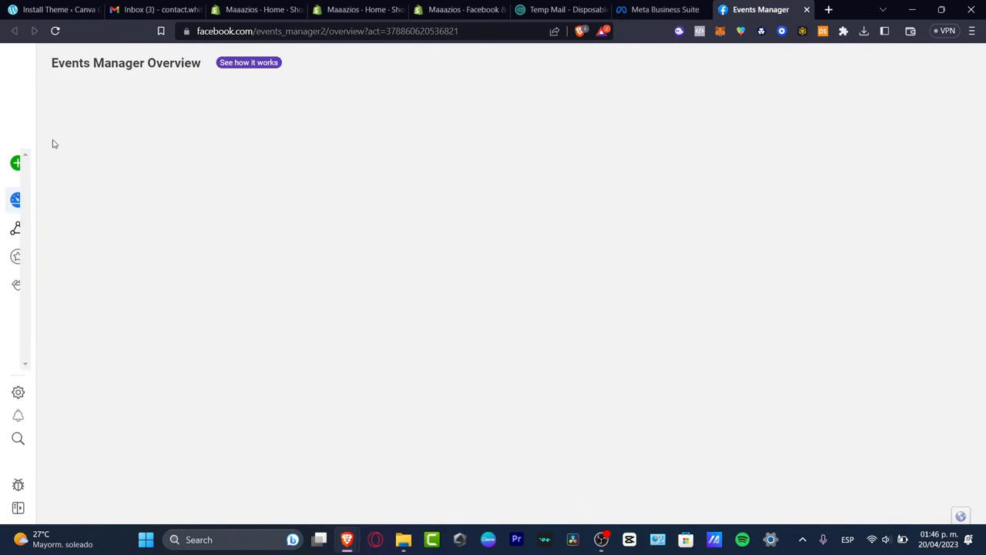
pyautogui.moveTo(17, 231)
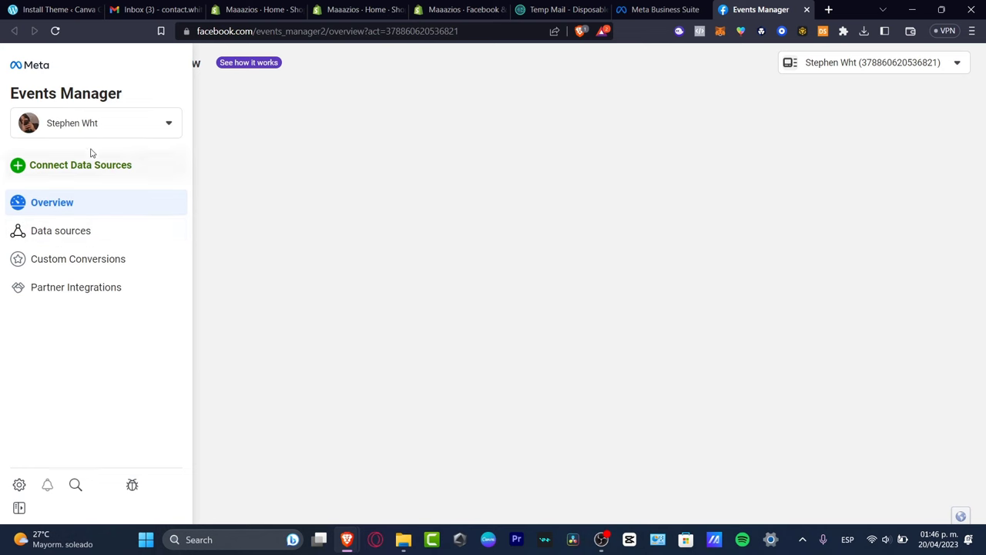
pyautogui.click(100, 127)
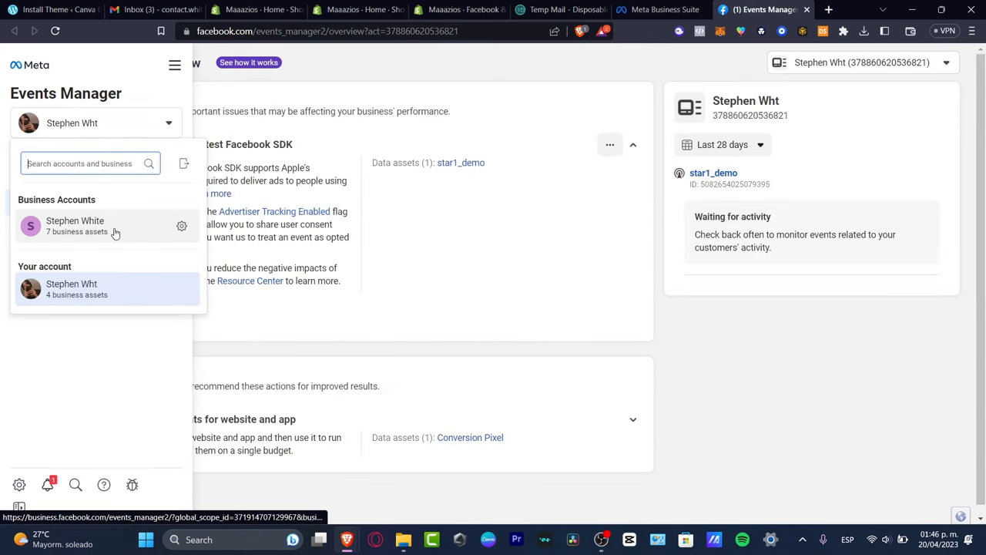
pyautogui.click(114, 231)
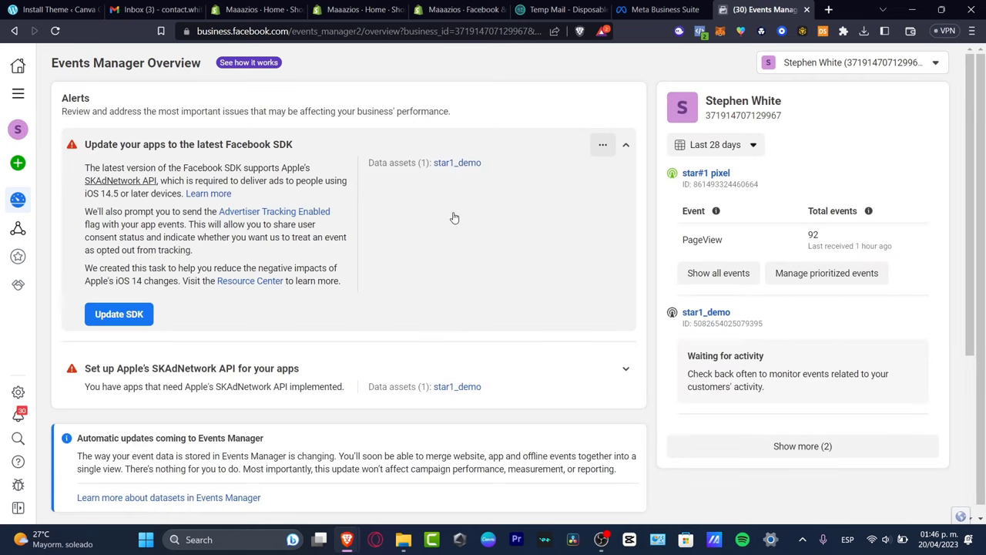
pyautogui.click(714, 174)
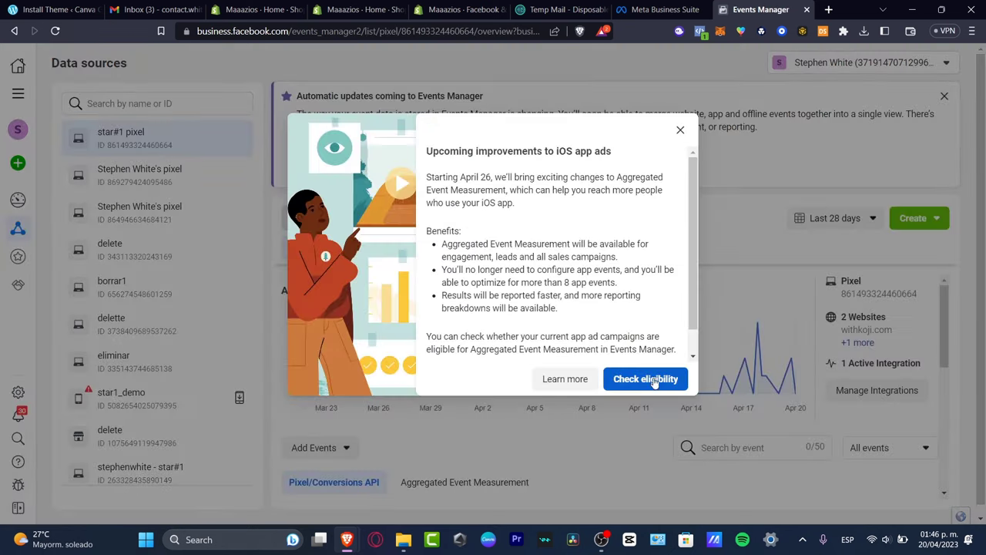
# Step: Dismiss the iOS ads notice and rename the second pixel to 'Shopify Clients'
pyautogui.click(681, 130)
pyautogui.click(185, 177)
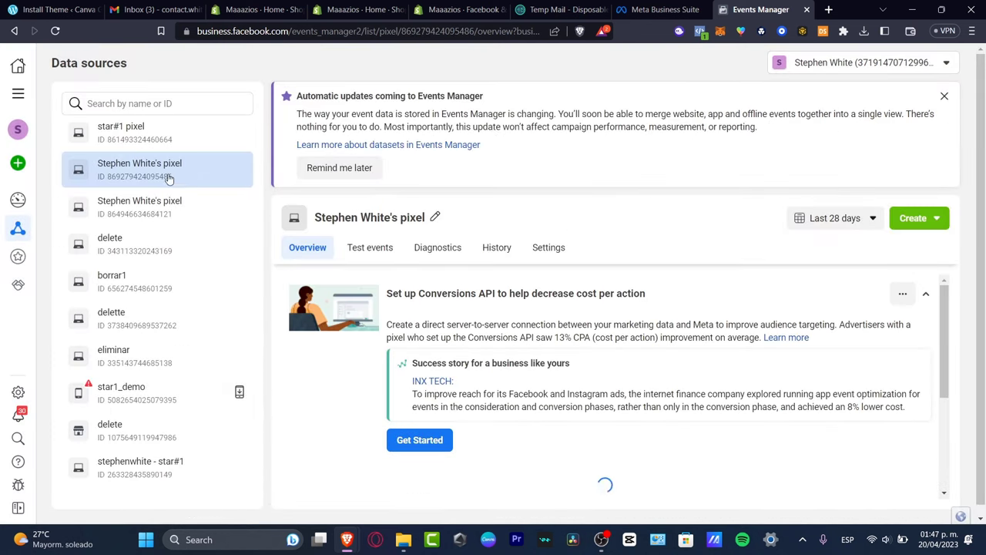
pyautogui.click(436, 220)
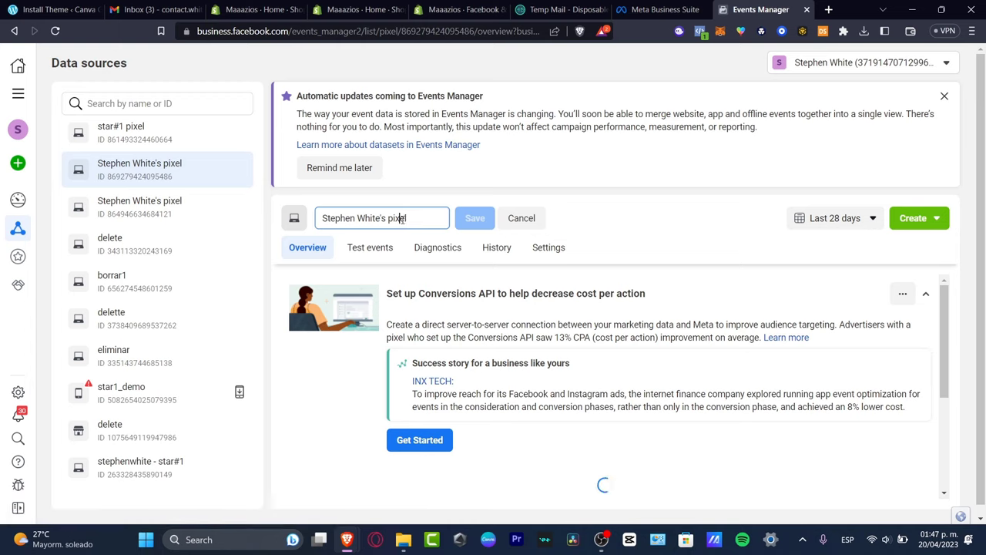
pyautogui.tripleClick(402, 218)
pyautogui.write('Shopify Clients')
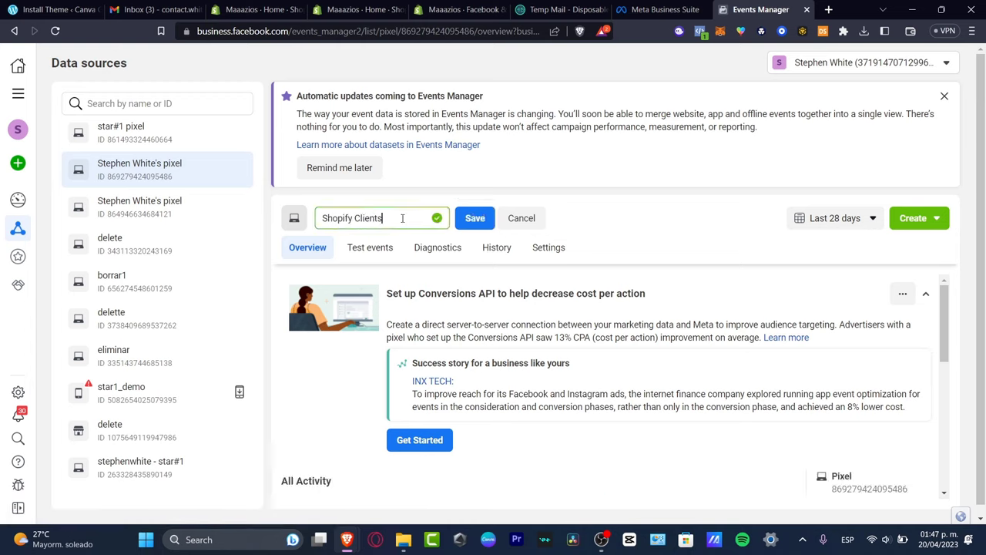
pyautogui.click(472, 218)
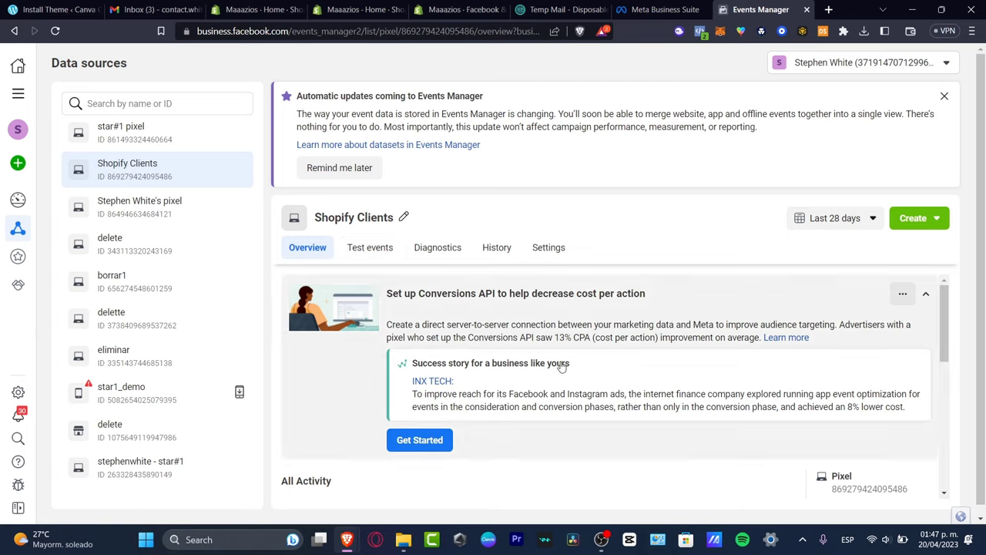
pyautogui.moveTo(327, 222); pyautogui.dragTo(396, 223)
pyautogui.click(513, 217)
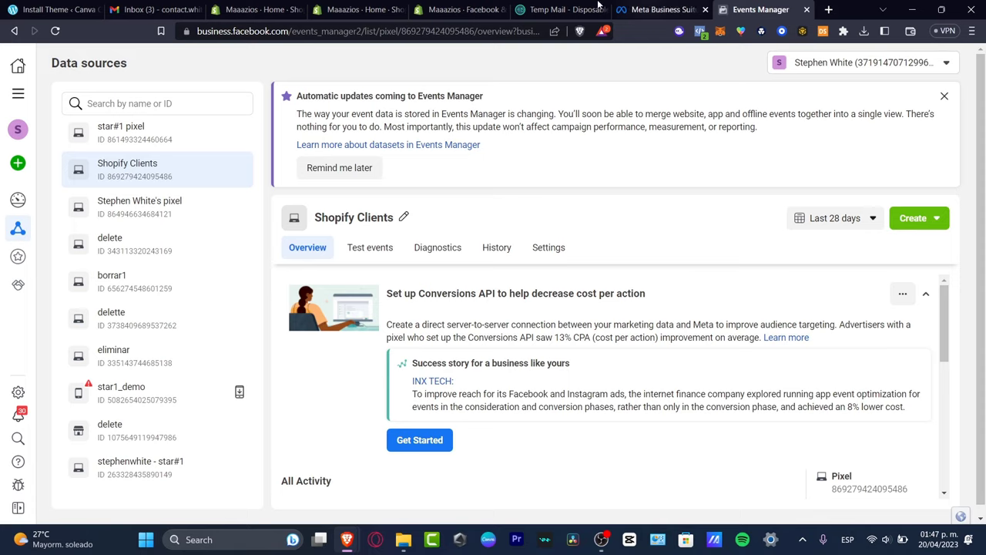
# Step: Back in Shopify, accept the Seller Agreement and Business Tools Terms and submit for review
pyautogui.click(462, 10)
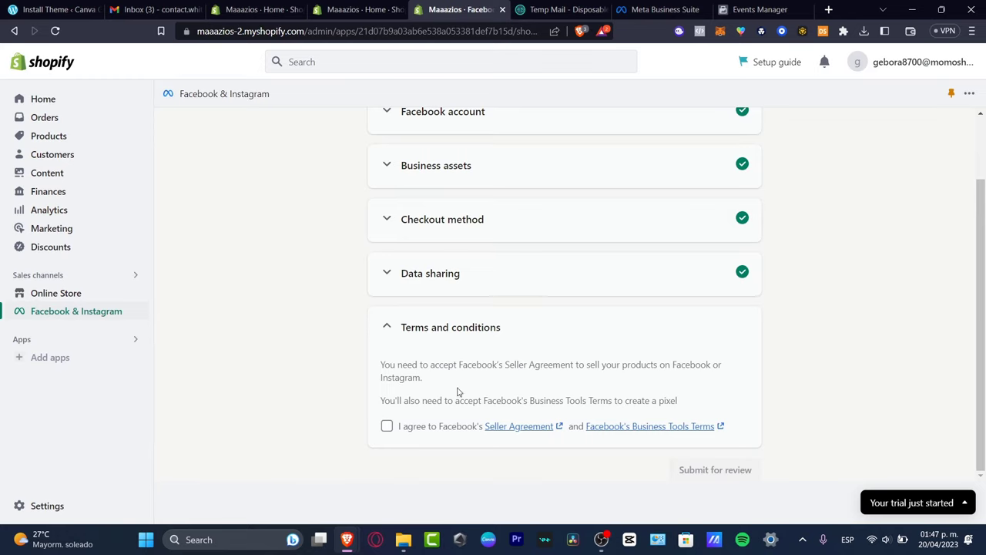
pyautogui.click(387, 426)
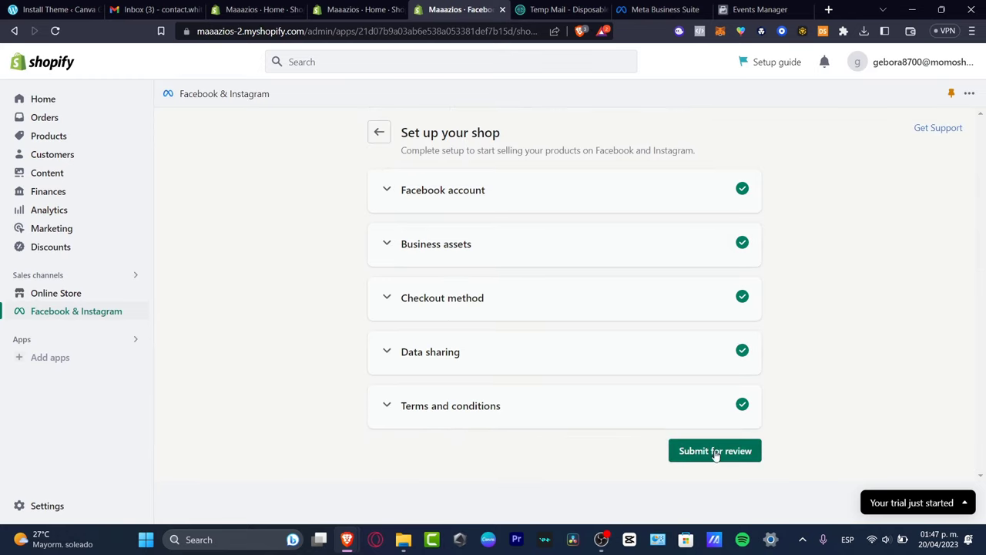
pyautogui.click(751, 453)
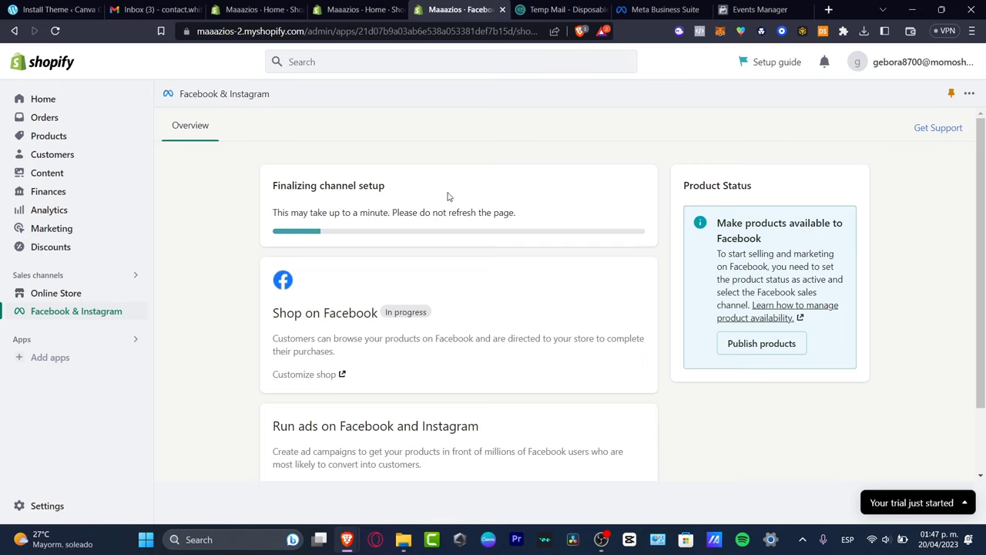
# Step: Close the review confirmation and begin verifying the shop in Commerce Manager
pyautogui.moveTo(309, 185); pyautogui.dragTo(389, 187)
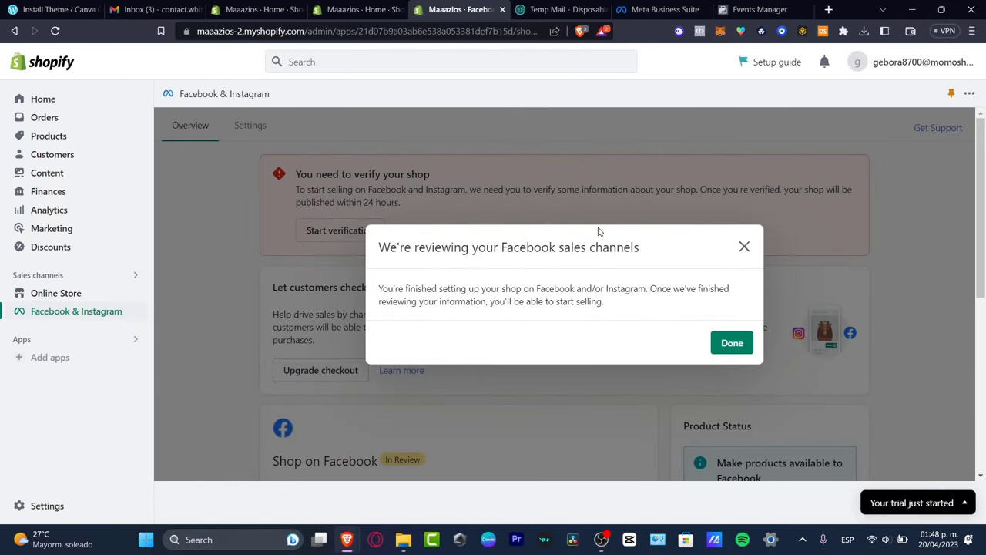
pyautogui.moveTo(367, 252); pyautogui.dragTo(428, 241)
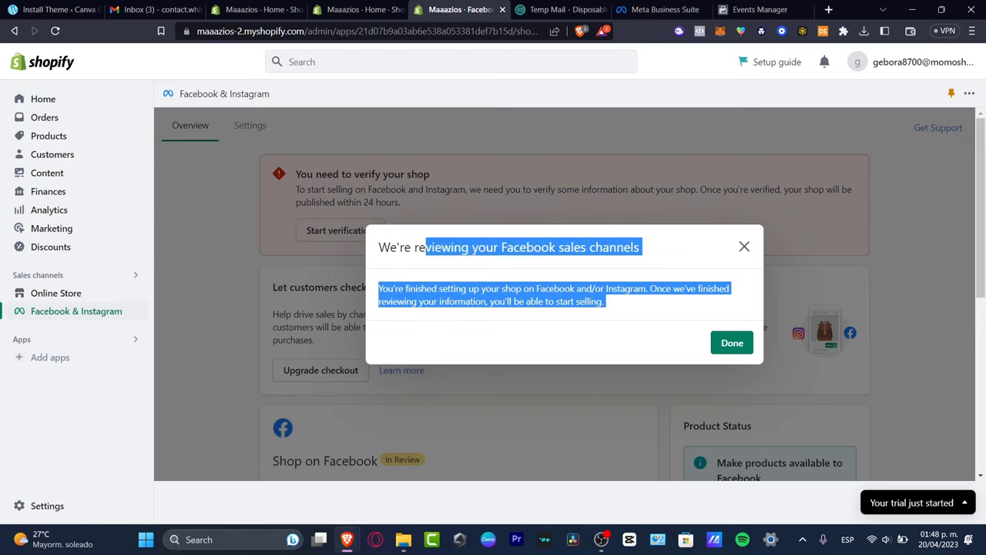
pyautogui.click(546, 263)
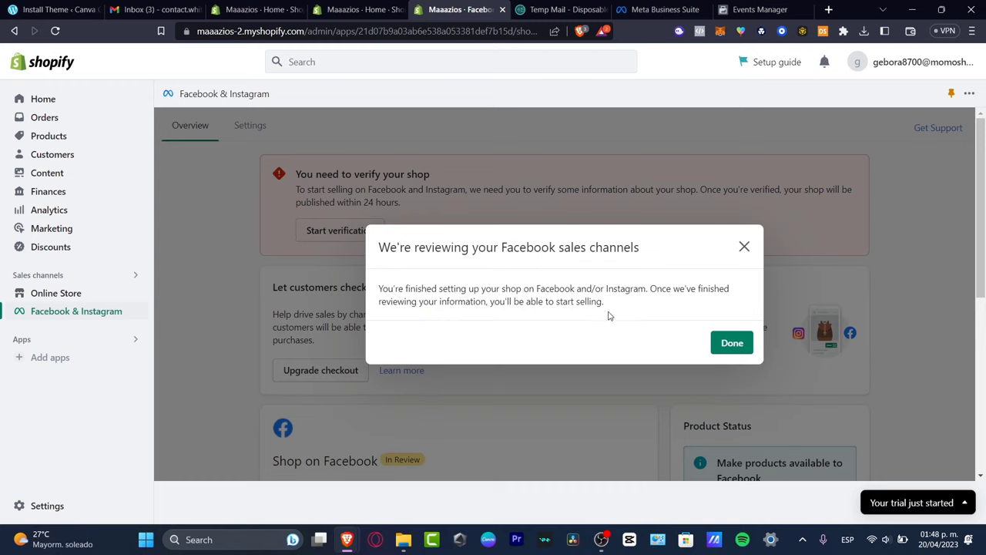
pyautogui.click(732, 344)
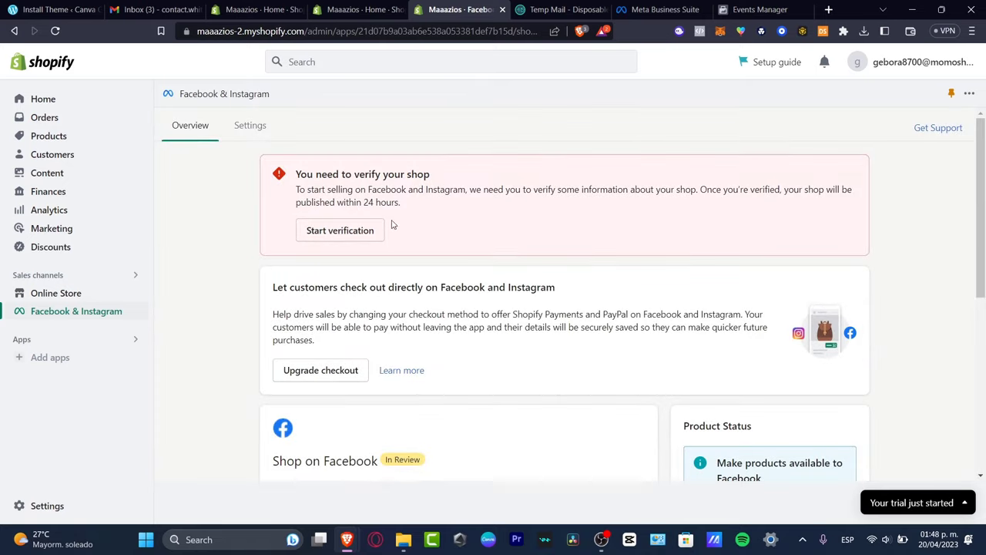
pyautogui.click(338, 229)
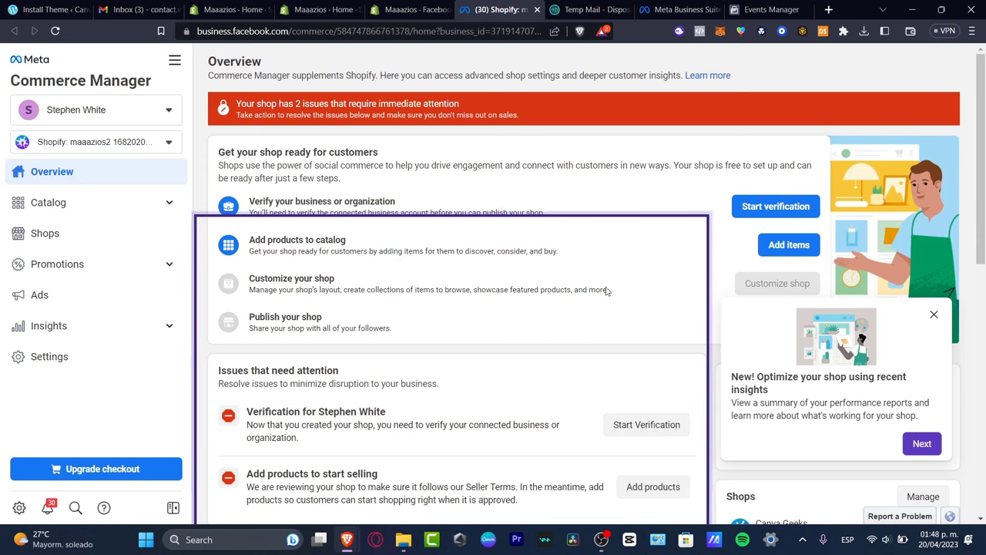
# Step: Start business verification in Commerce Manager using identity documents
pyautogui.click(412, 9)
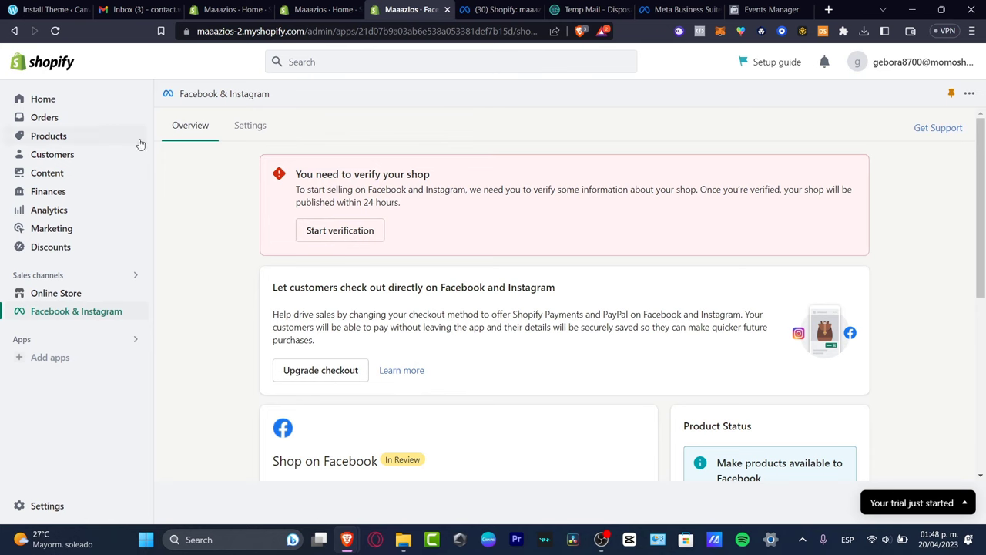
pyautogui.click(501, 9)
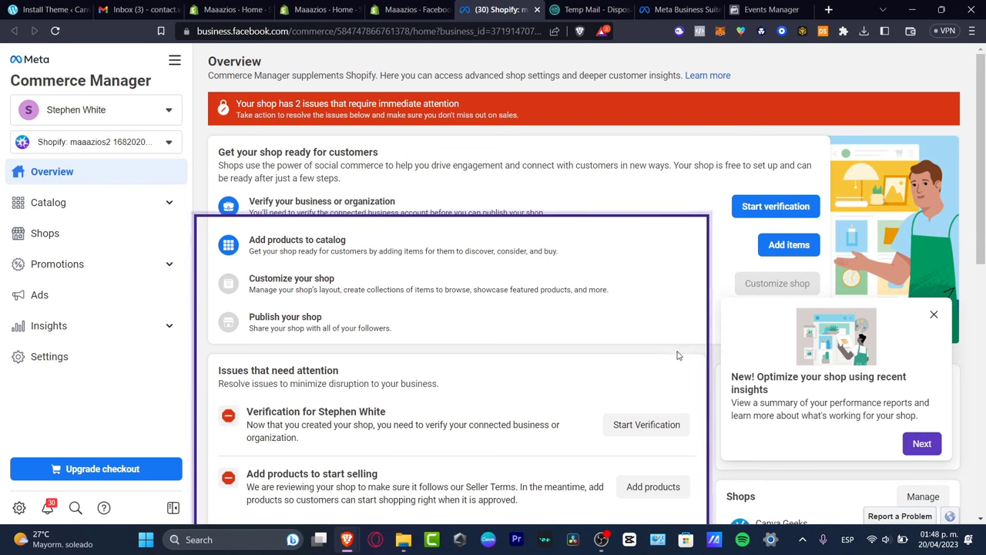
pyautogui.scroll(-3, 463, 409)
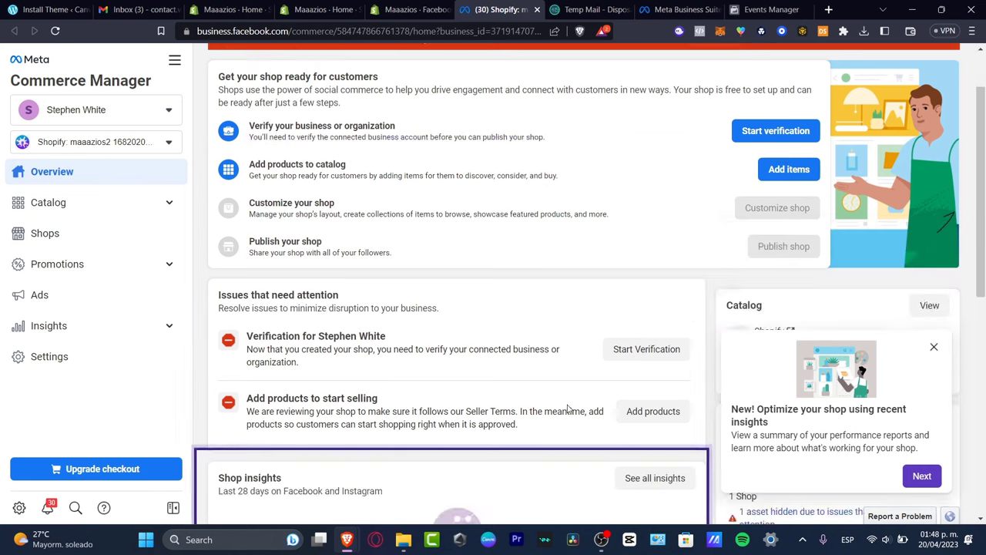
pyautogui.click(654, 233)
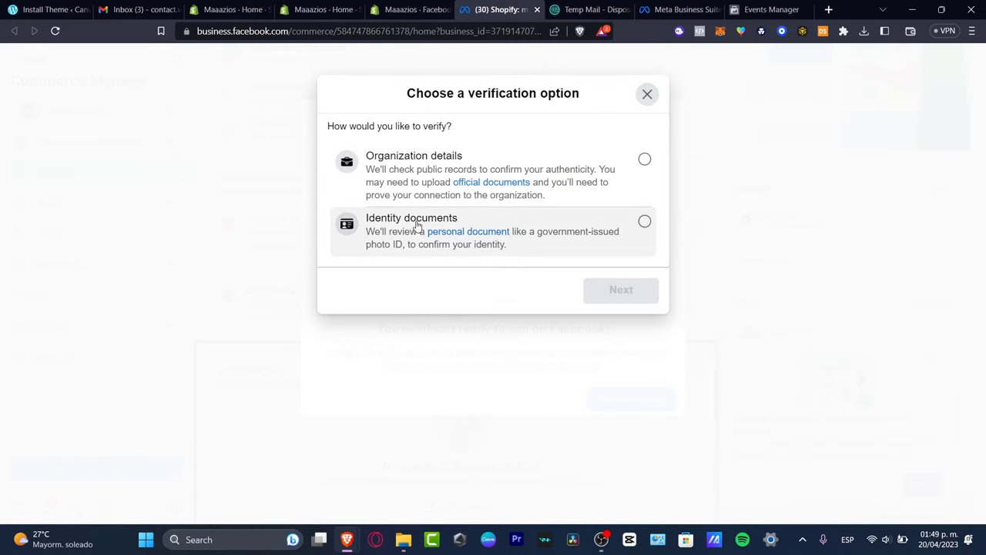
pyautogui.click(633, 228)
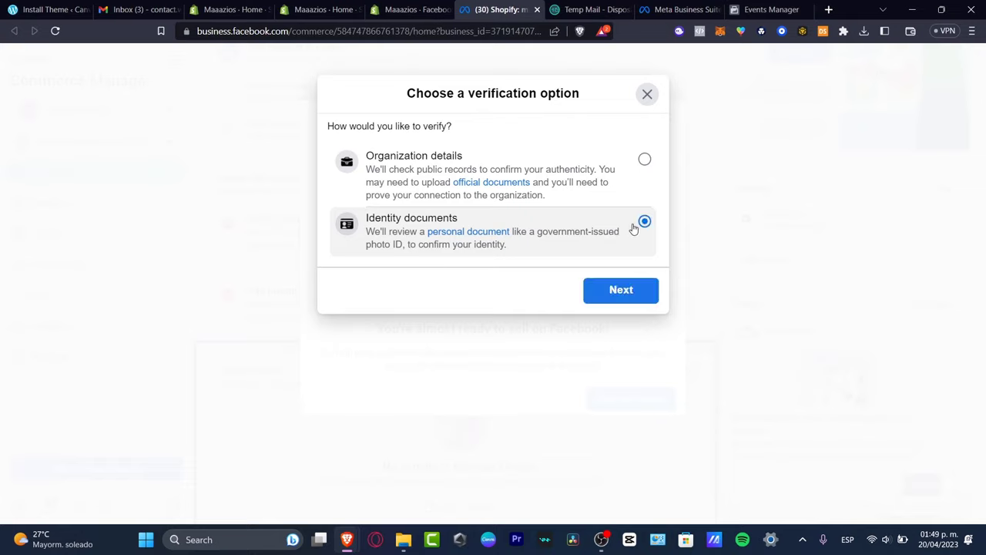
pyautogui.click(639, 299)
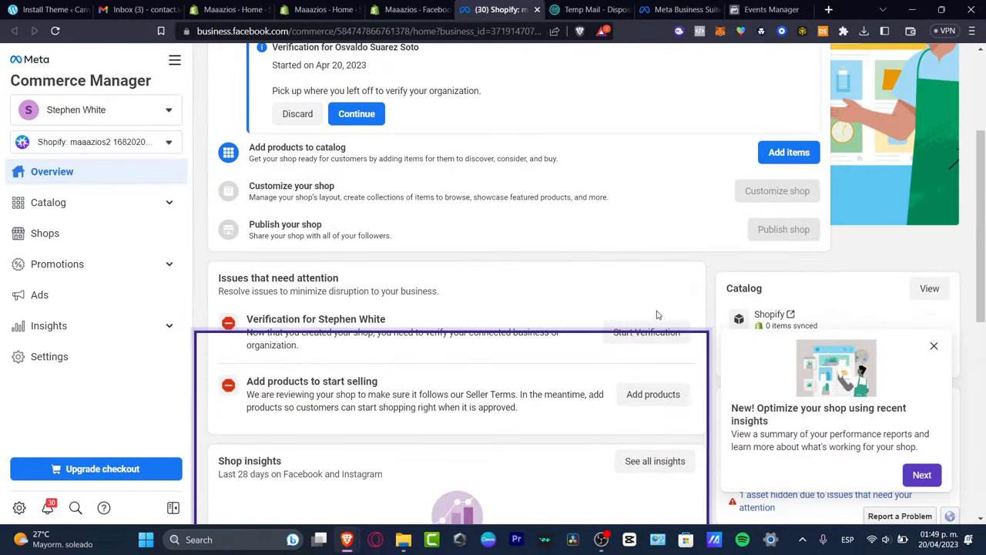
# Step: Add products to the shop, dismiss the review message, and open the Shopify catalog
pyautogui.scroll(-3, 667, 307)
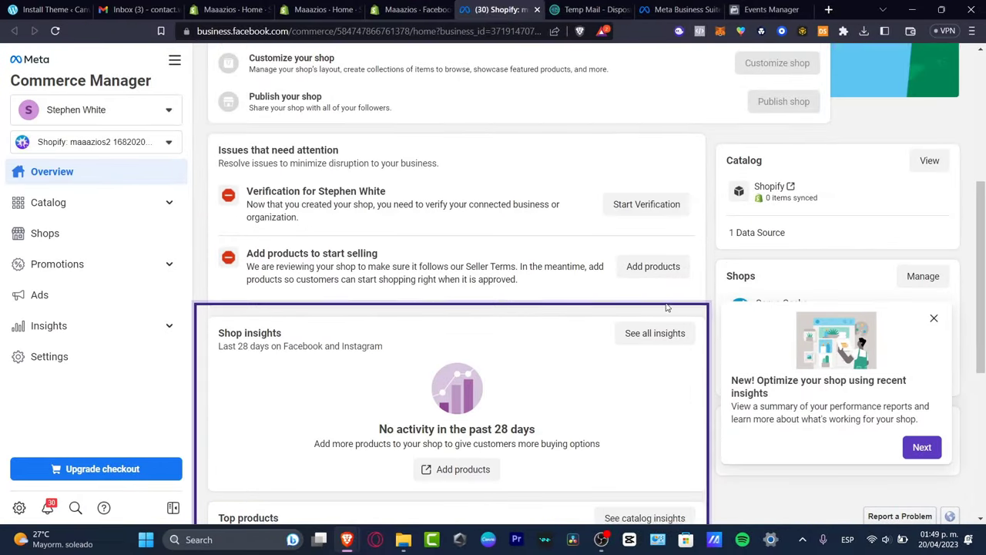
pyautogui.scroll(-1, 667, 308)
pyautogui.moveTo(310, 189); pyautogui.dragTo(371, 189)
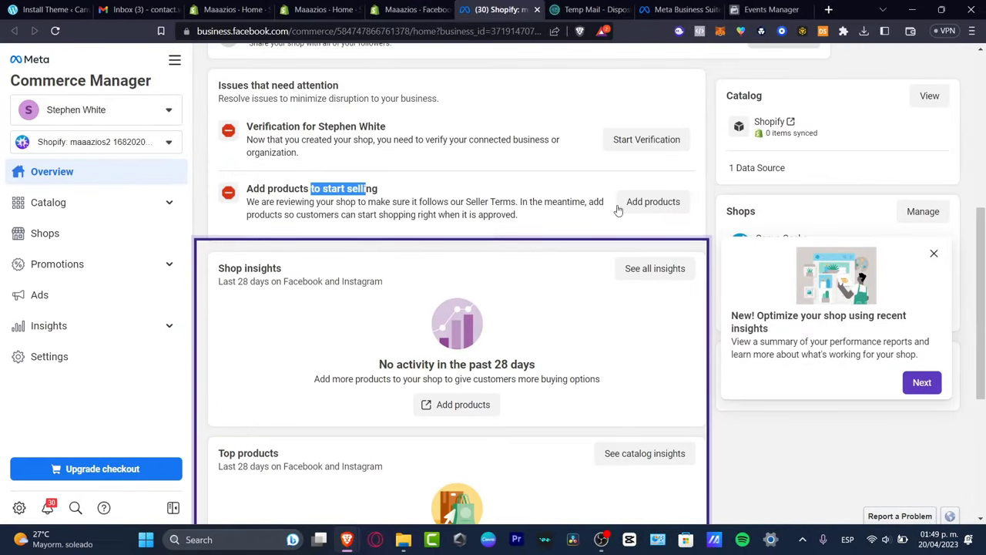
pyautogui.click(647, 206)
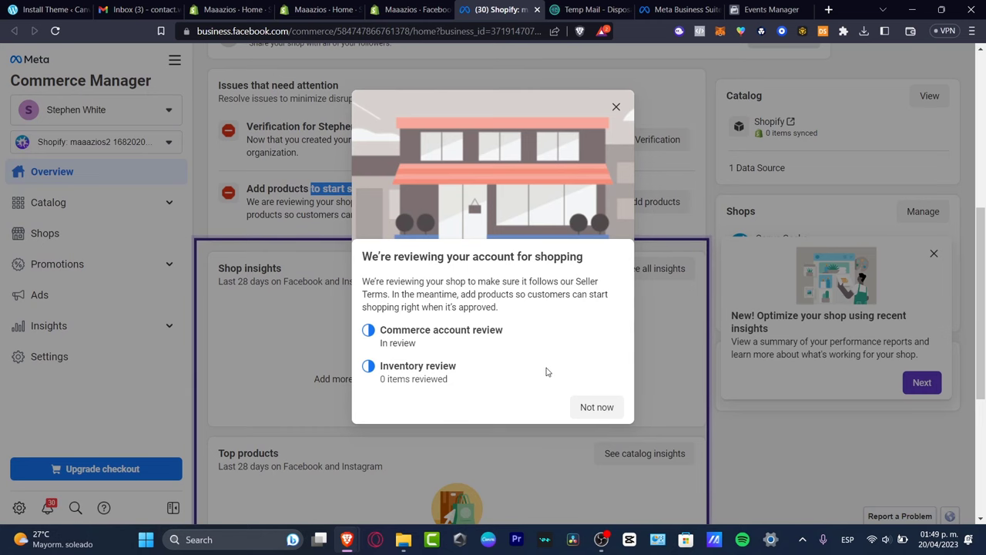
pyautogui.click(615, 107)
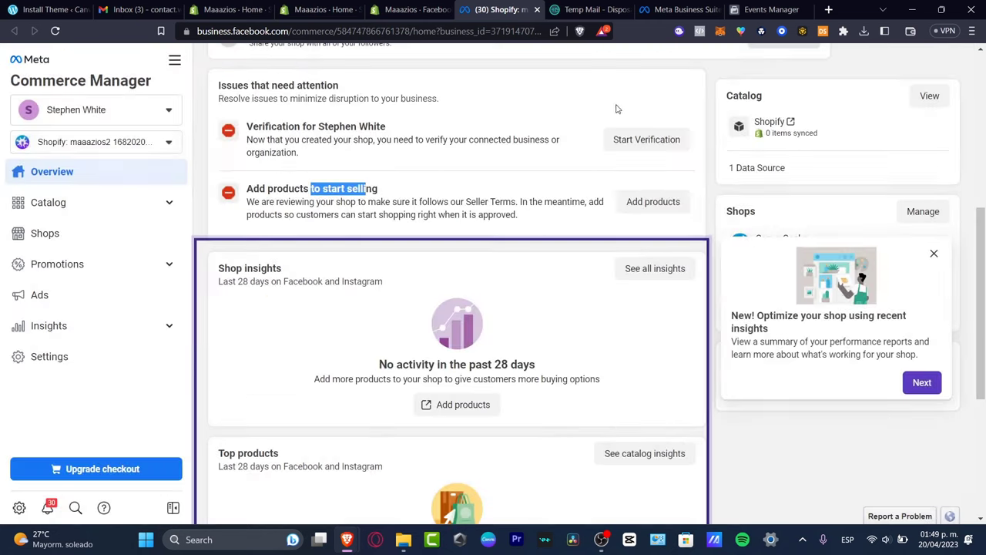
pyautogui.click(779, 125)
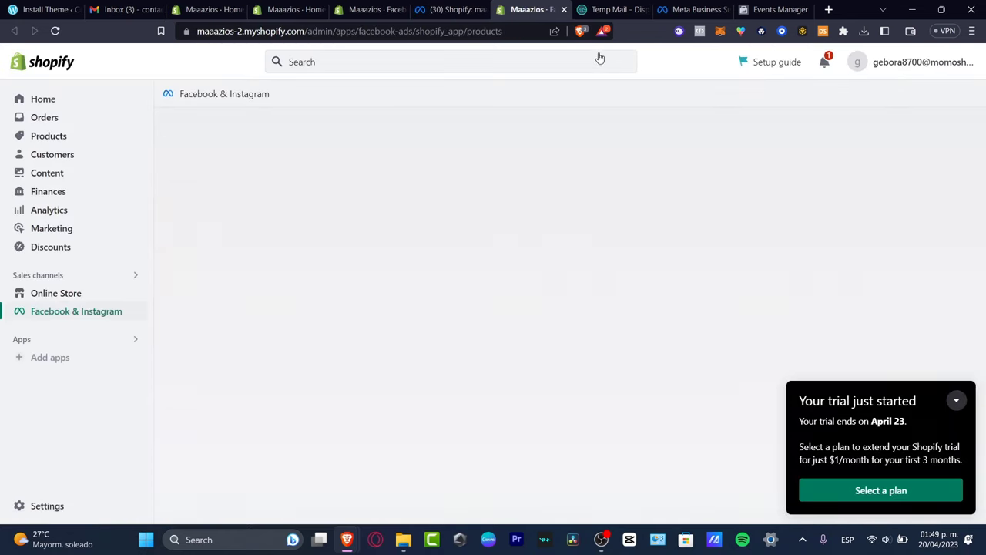
# Step: Review the Commerce Manager overview's insight cards, all showing no activity in 28 days
pyautogui.click(452, 8)
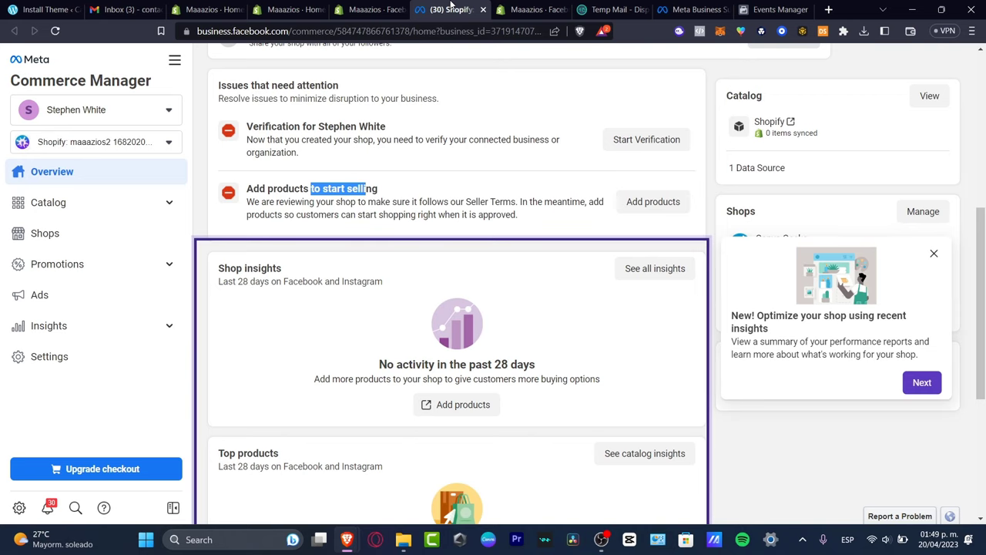
pyautogui.scroll(-2, 626, 216)
pyautogui.scroll(-1, 627, 216)
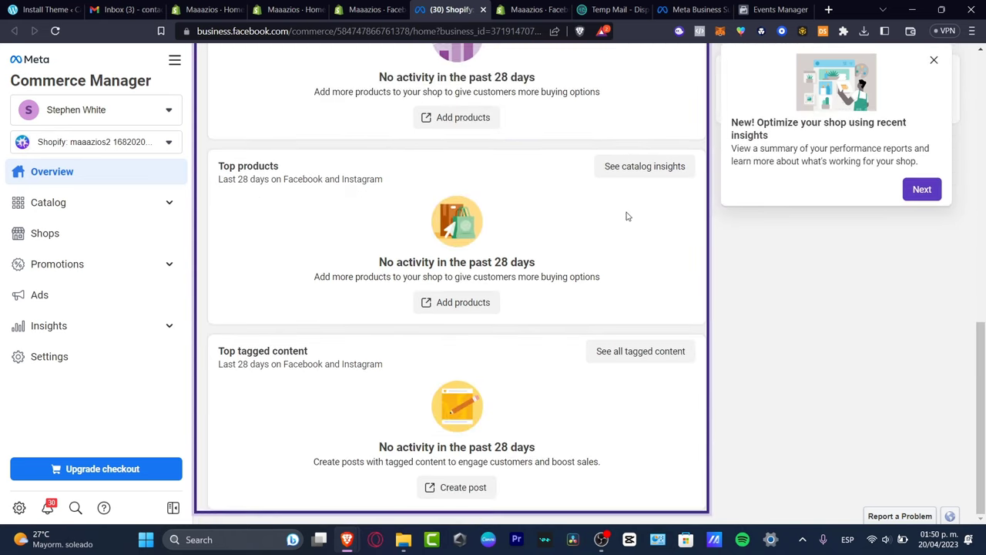
pyautogui.click(344, 9)
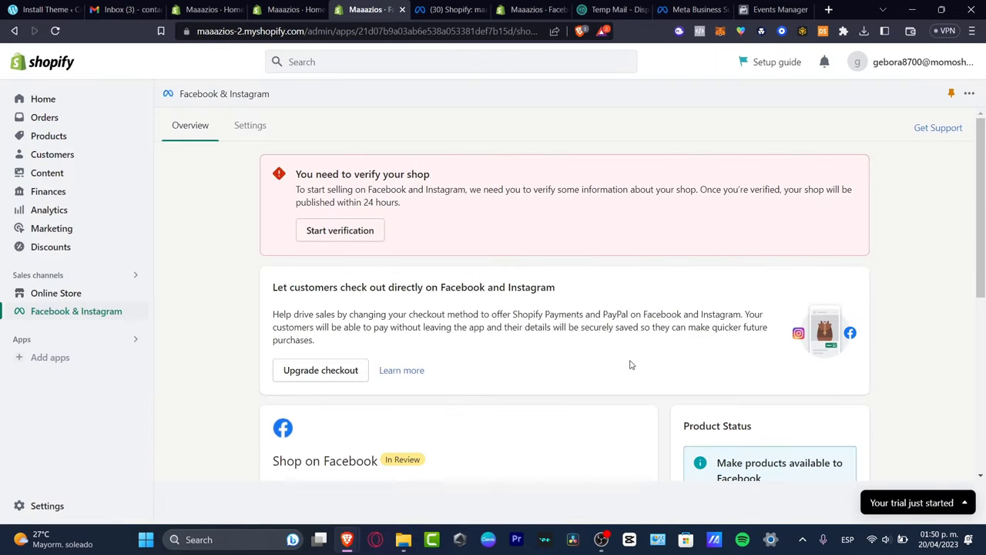
# Step: Scroll the Shopify Facebook & Instagram channel page down to the Run ads section
pyautogui.scroll(-2, 630, 364)
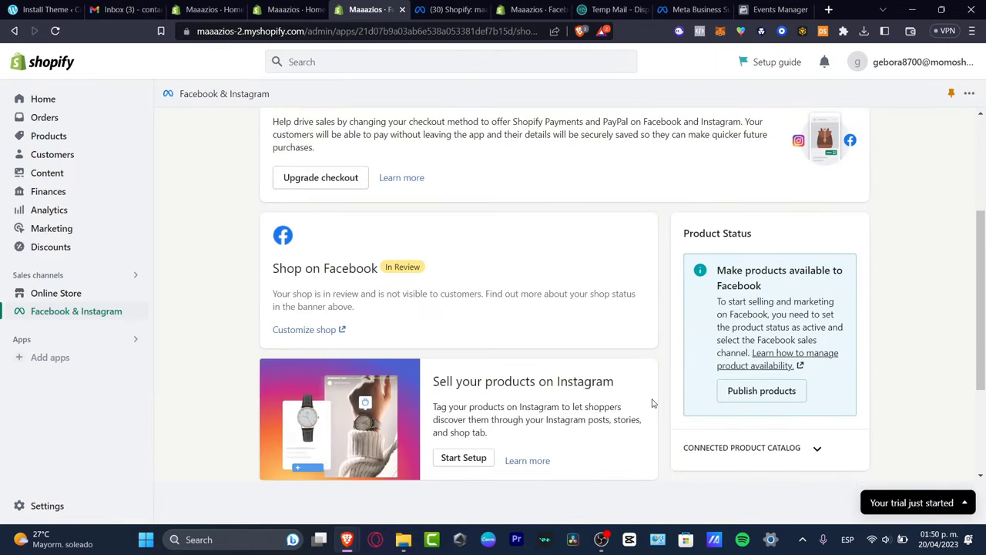
pyautogui.scroll(-2, 661, 440)
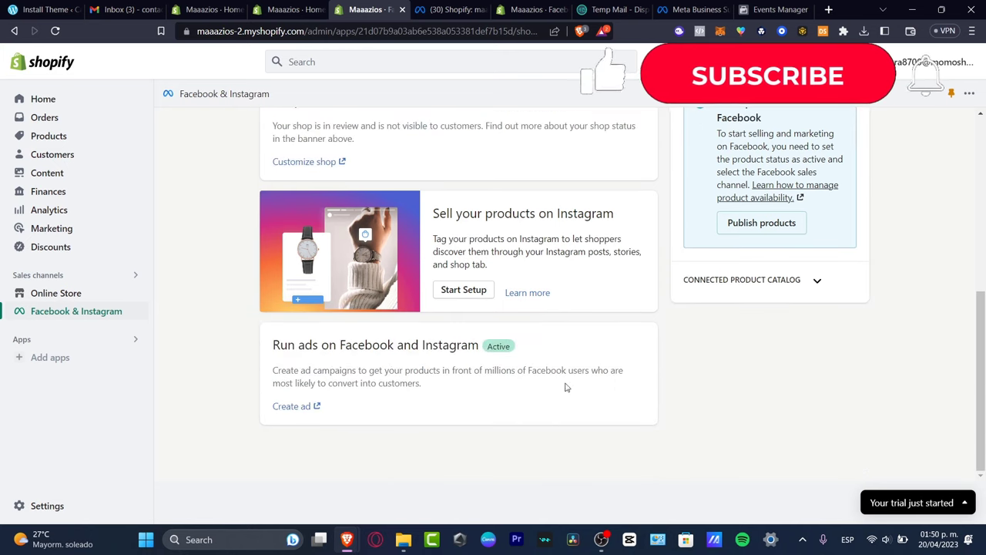